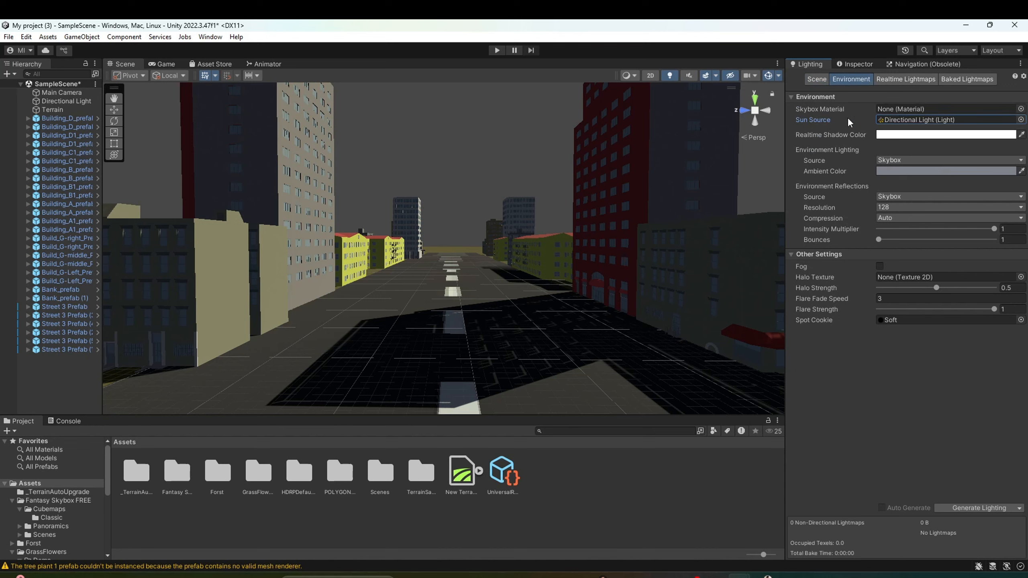
Clear the environment's Sun Source by setting it to None.
left_click(934, 110)
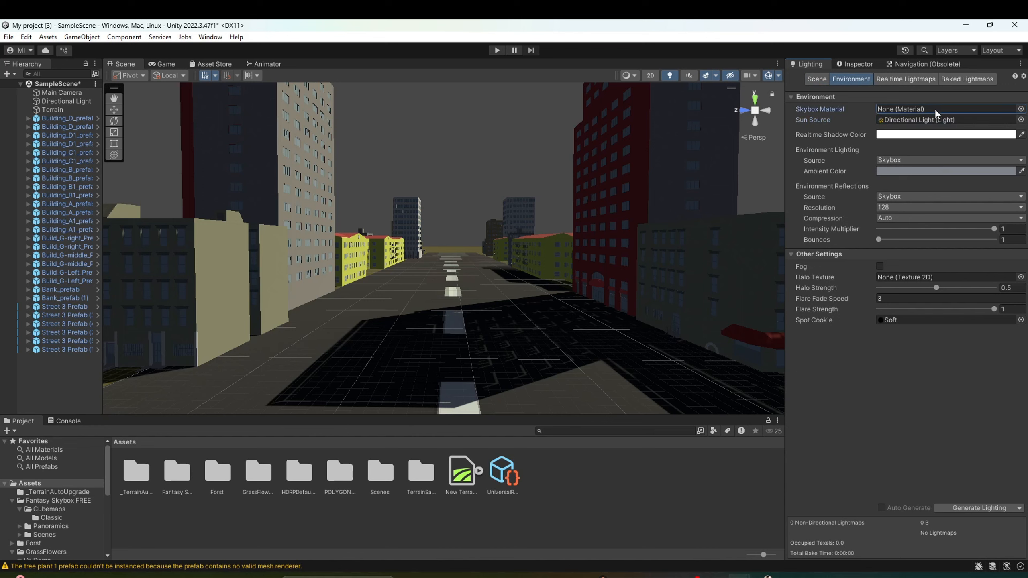
left_click(896, 120)
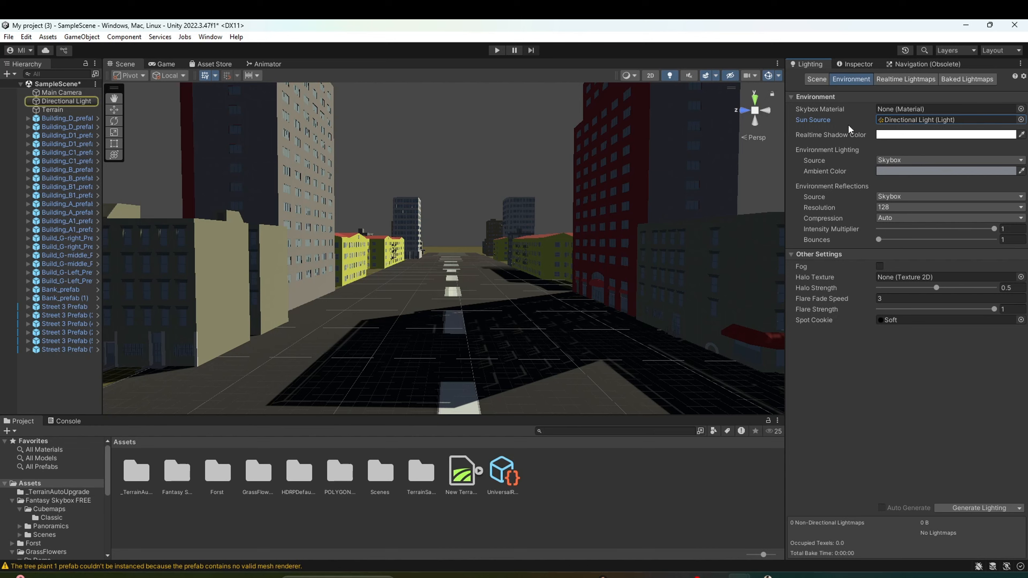
left_click(53, 101)
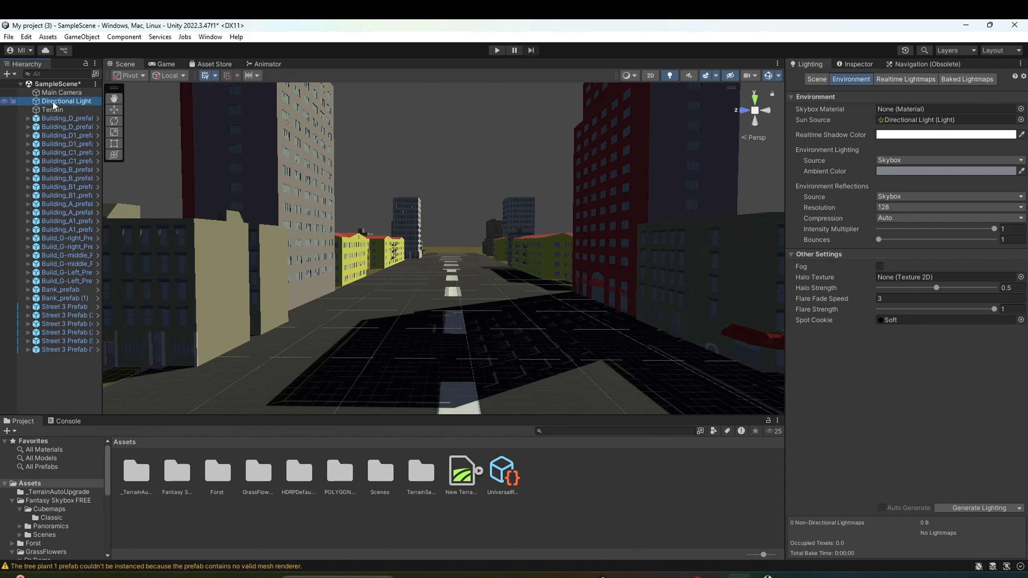
left_click(913, 119)
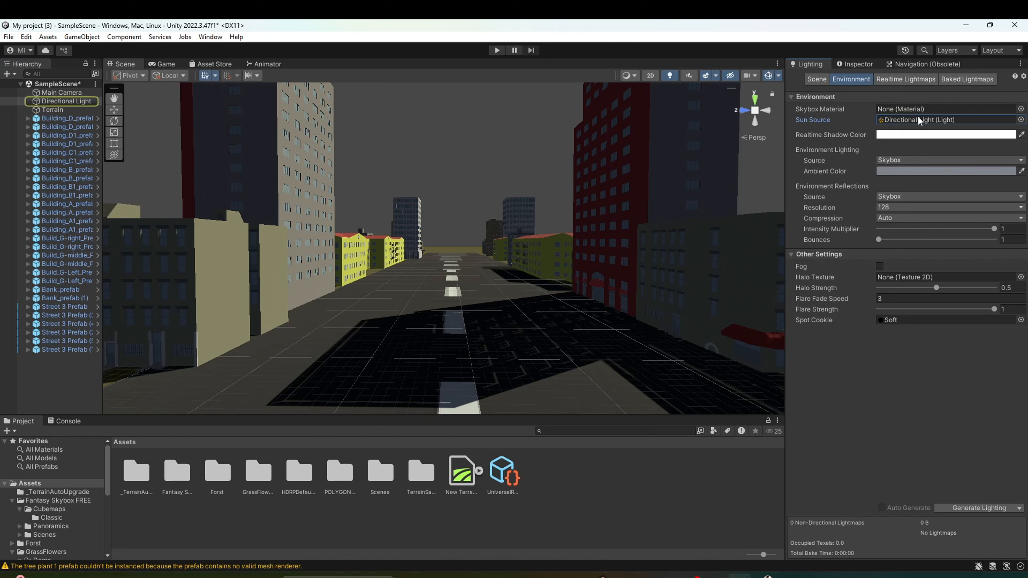
left_click(1020, 119)
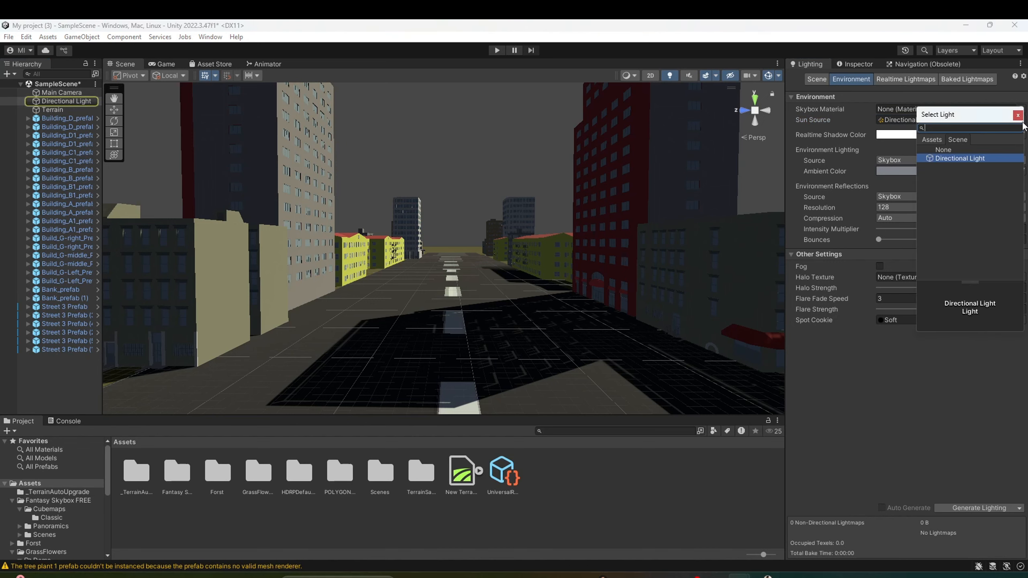
double_click(963, 148)
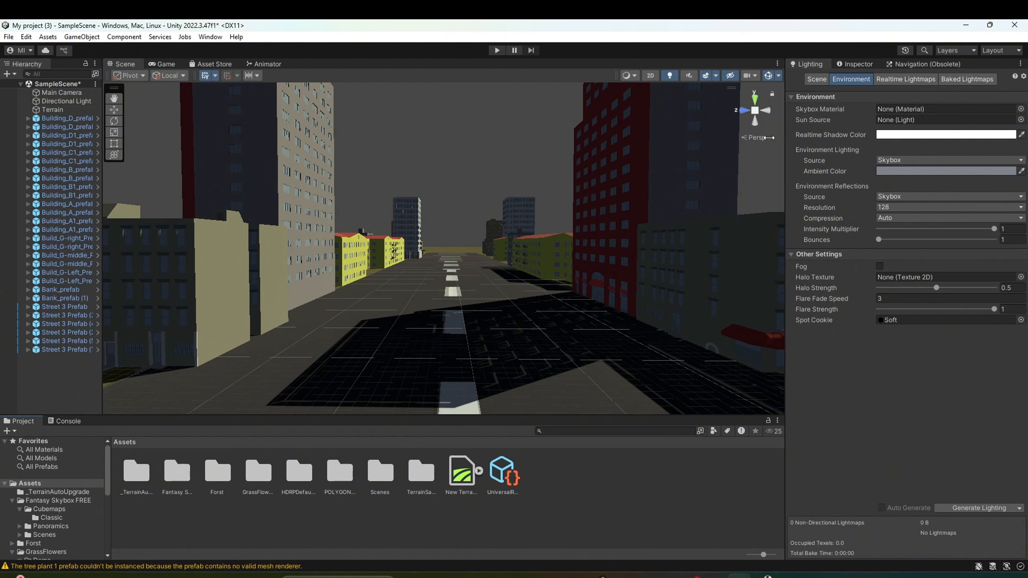
Assign the scene's Directional Light as the environment's Sun Source.
left_click(55, 102)
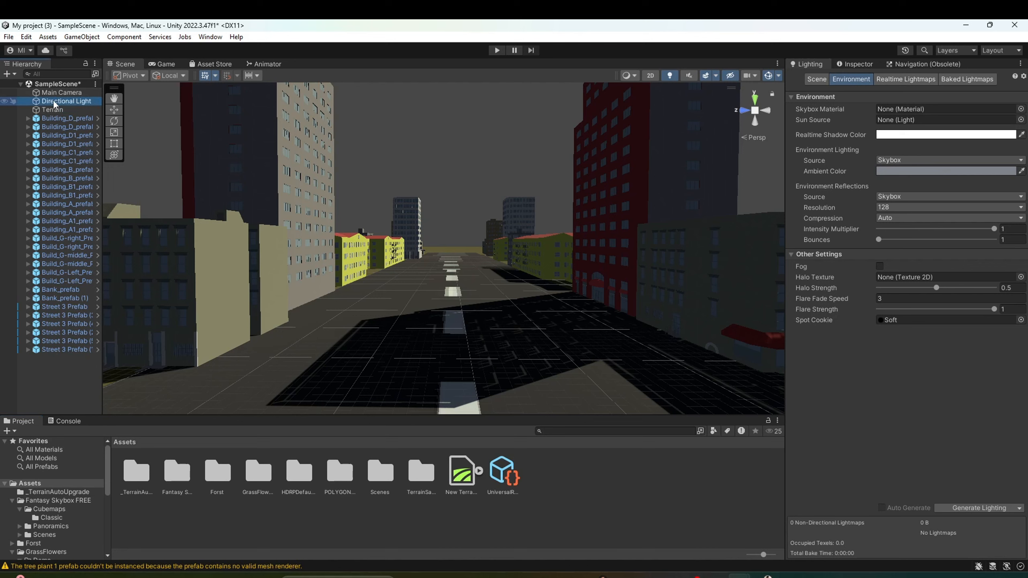
left_click_drag(55, 101, 912, 122)
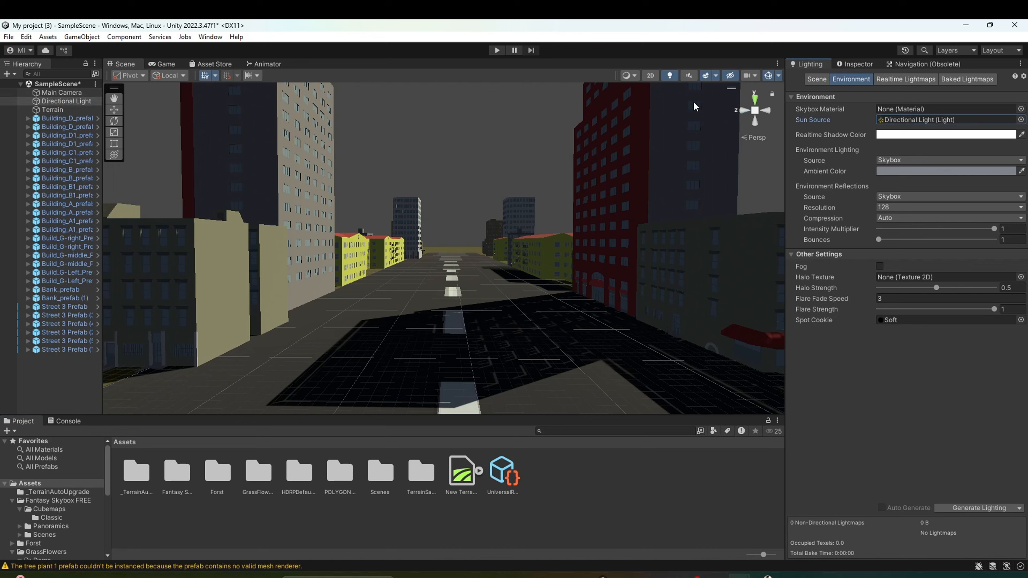
left_click(915, 109)
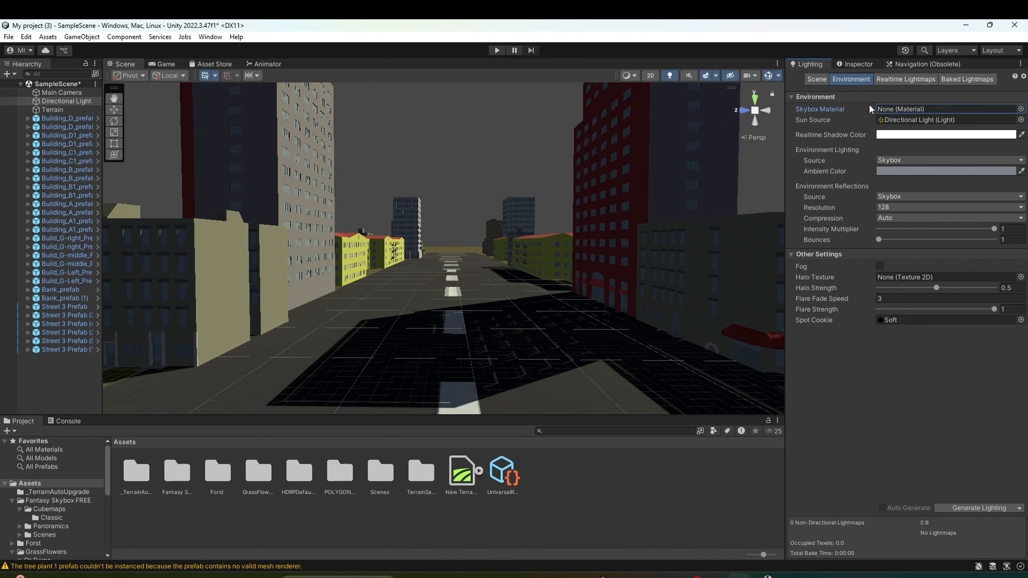
Create a new material in the Assets folder, keeping its default name.
left_click(566, 491)
right_click(575, 491)
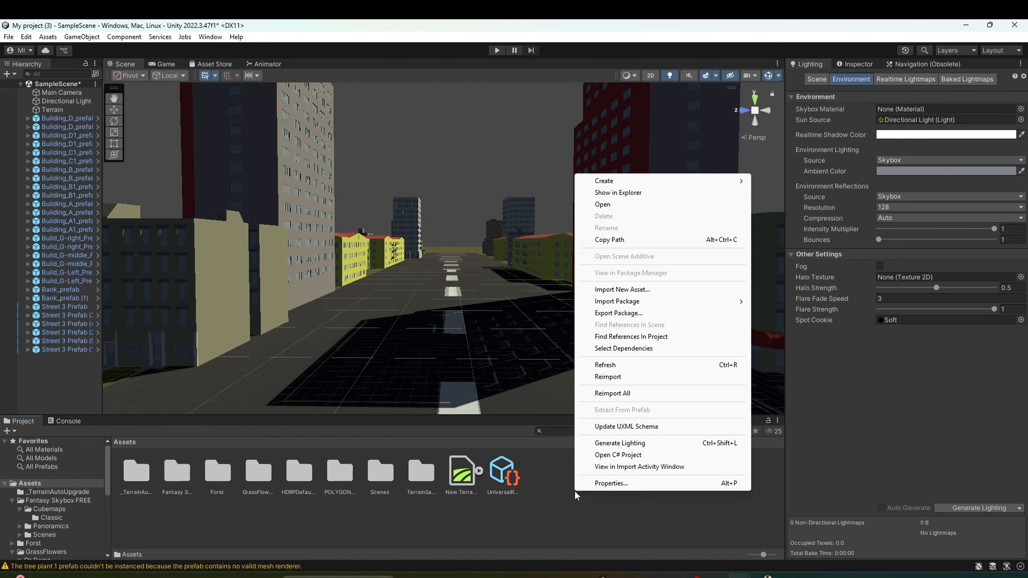
mouse_move(622, 182)
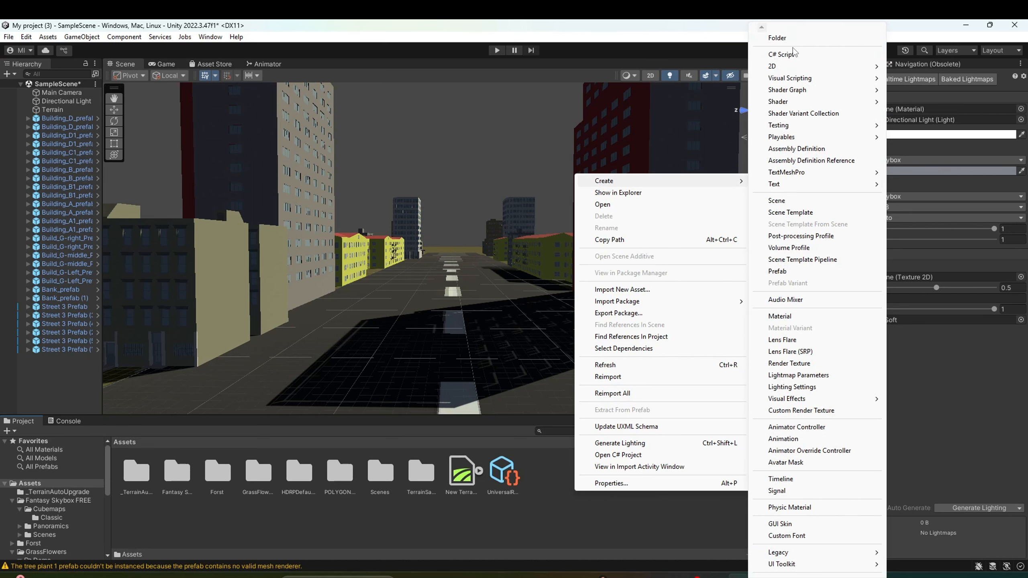
left_click(798, 317)
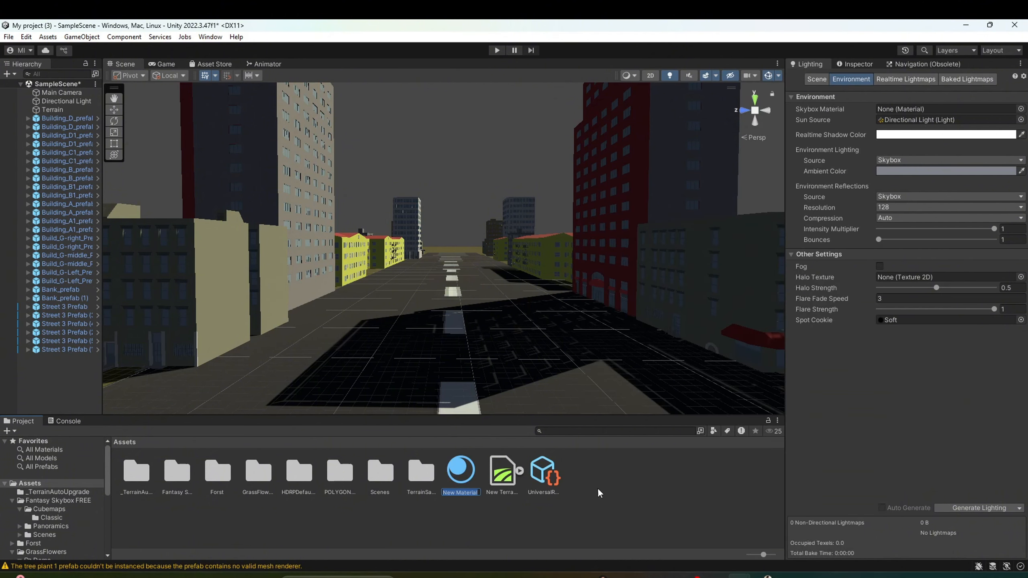
left_click(471, 476)
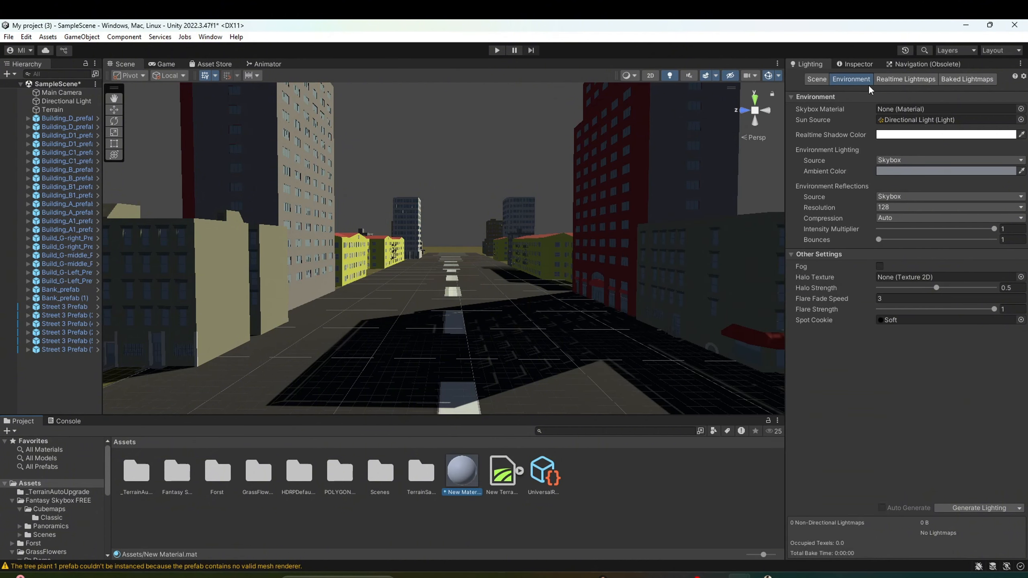
Change the new material's shader to Skybox/Procedural.
left_click(858, 64)
left_click(920, 105)
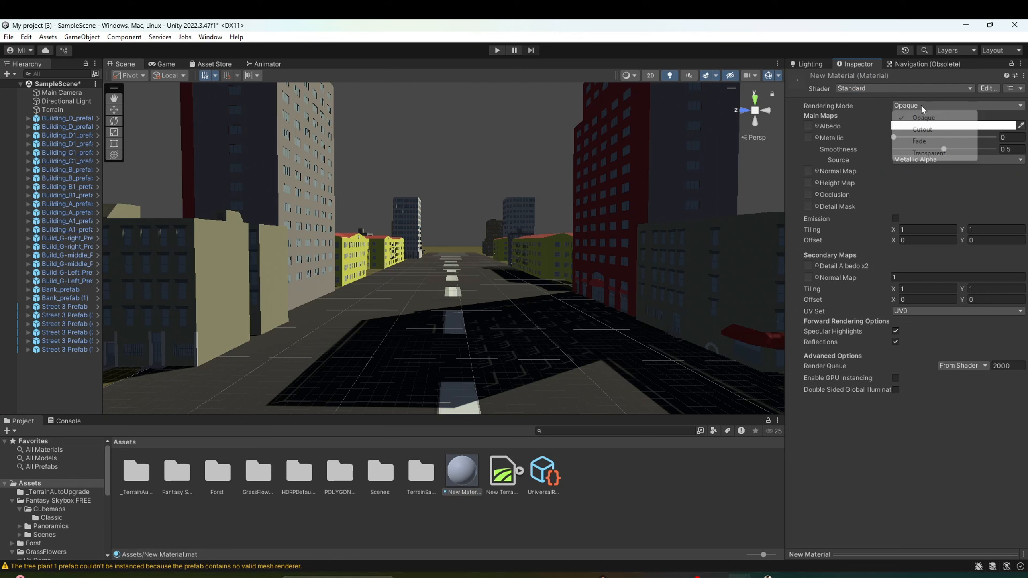
left_click(905, 88)
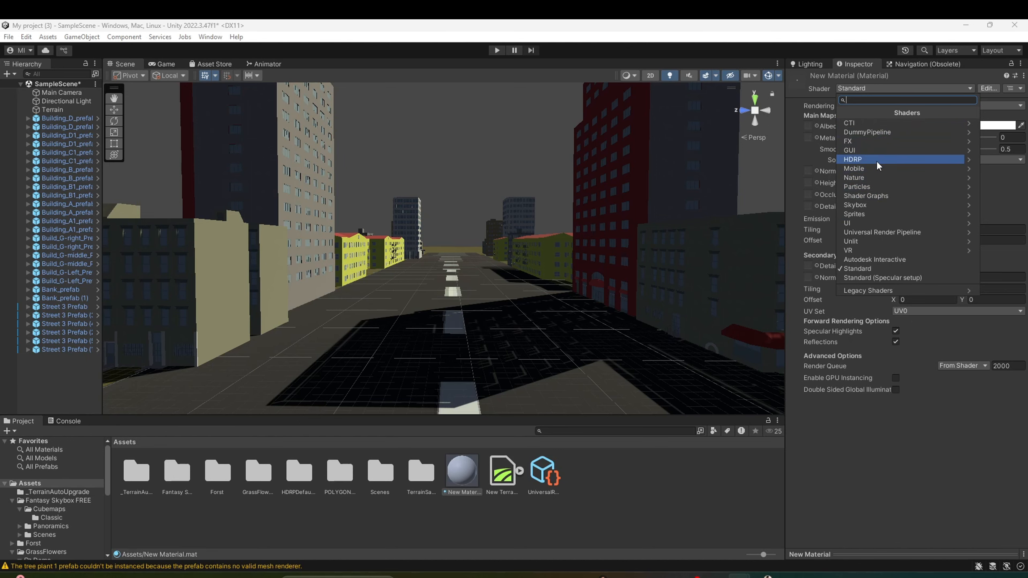
left_click(881, 205)
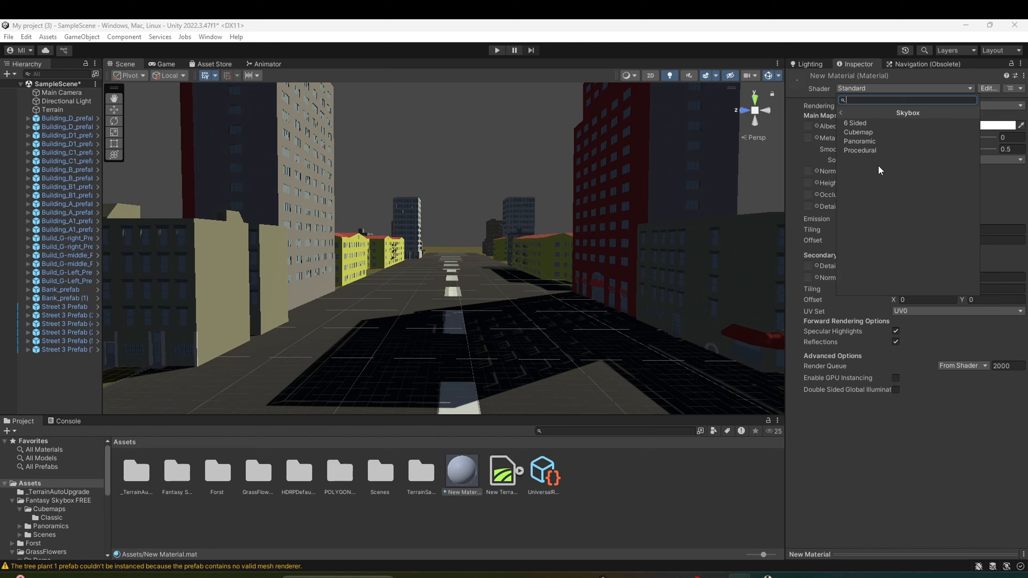
left_click(877, 150)
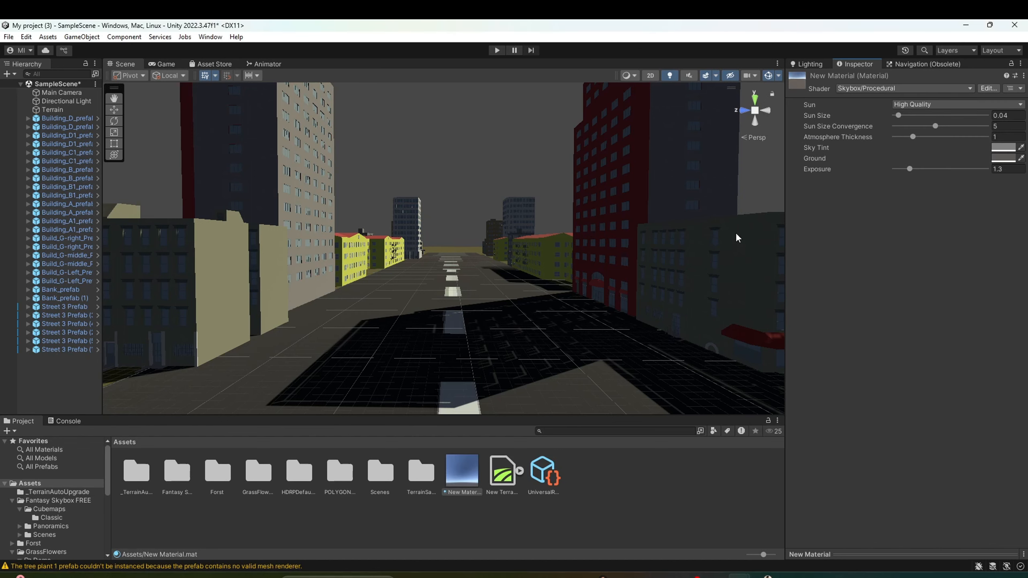
Assign New Material as the Skybox Material in the environment lighting settings.
left_click(633, 479)
left_click(808, 63)
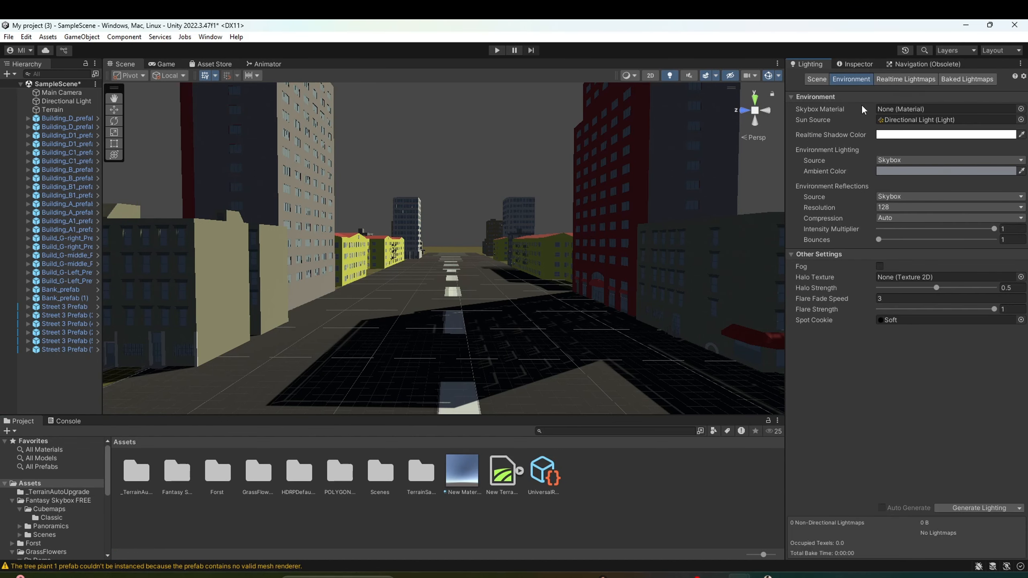
left_click_drag(474, 469, 897, 108)
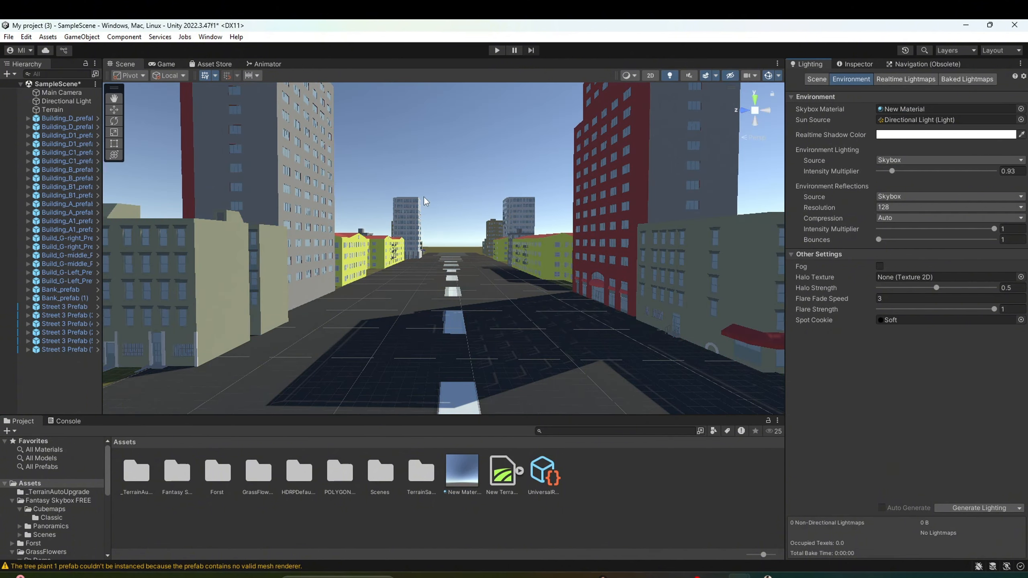
Examine the procedural sky over the city street from farther away and close up.
scroll(423, 294, "down", 3)
left_click_drag(424, 294, 326, 232, "alt")
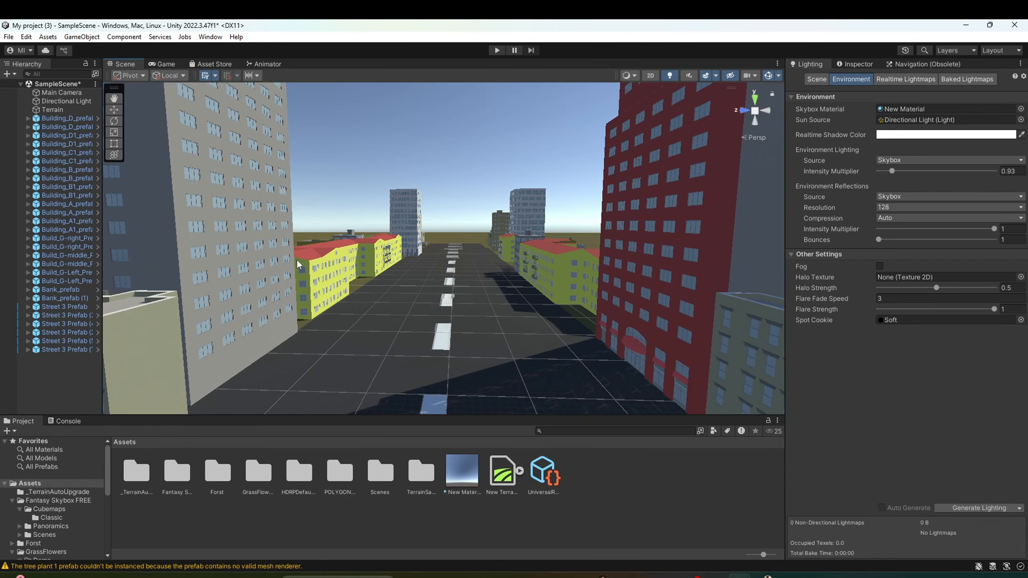
left_click_drag(476, 320, 475, 293, "alt")
scroll(481, 387, "down", 3)
scroll(482, 389, "down", 3)
scroll(502, 320, "up", 5)
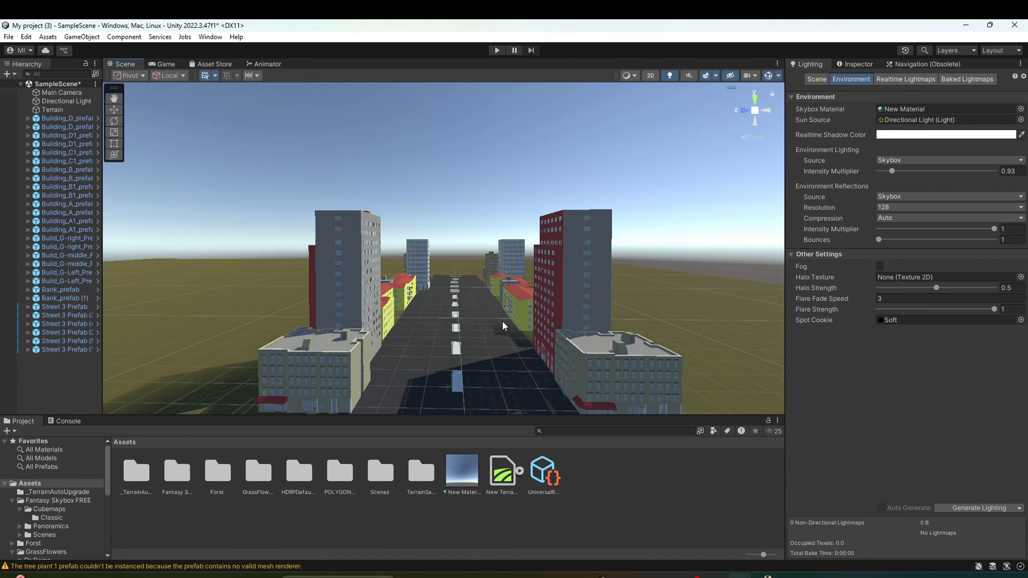
scroll(469, 323, "up", 3)
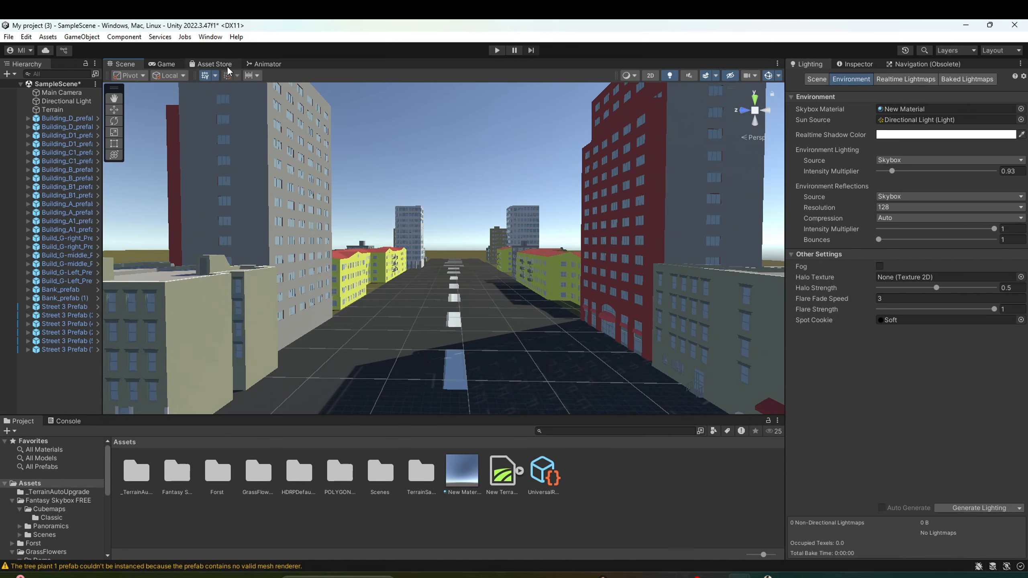
Open the Unity Asset Store website, search it for "skybox" and browse the results.
left_click(212, 64)
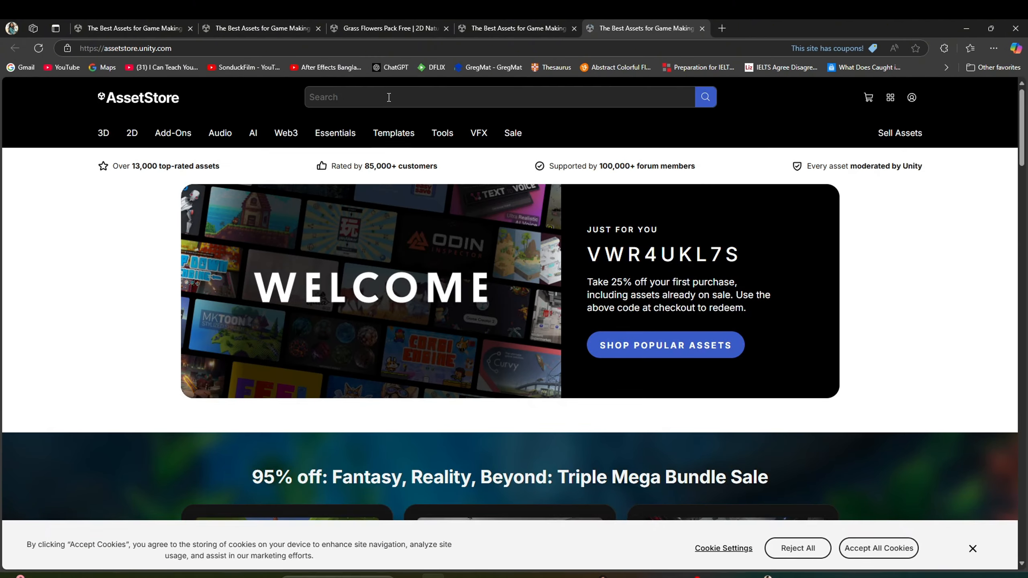
left_click(387, 97)
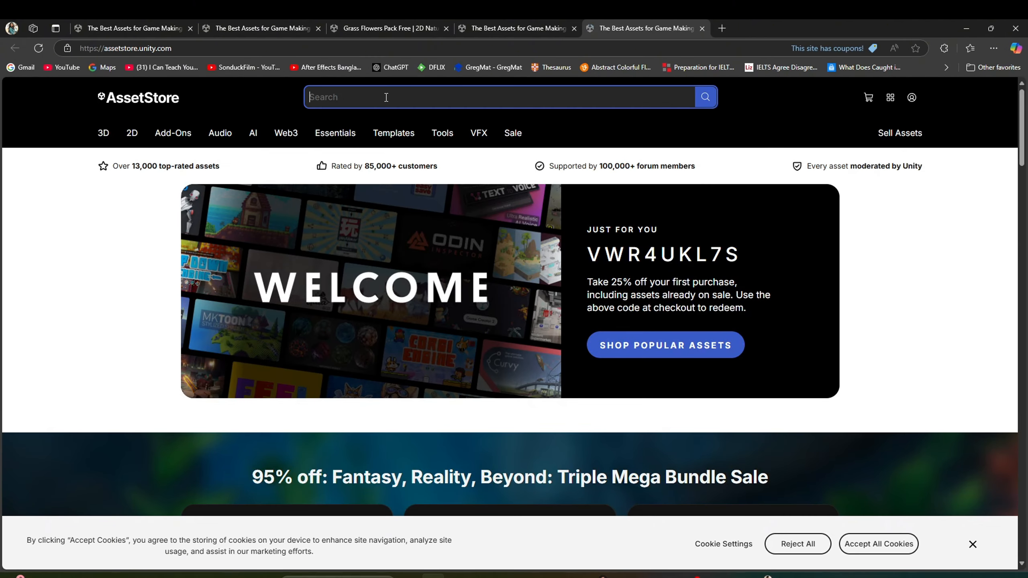
type("skybo")
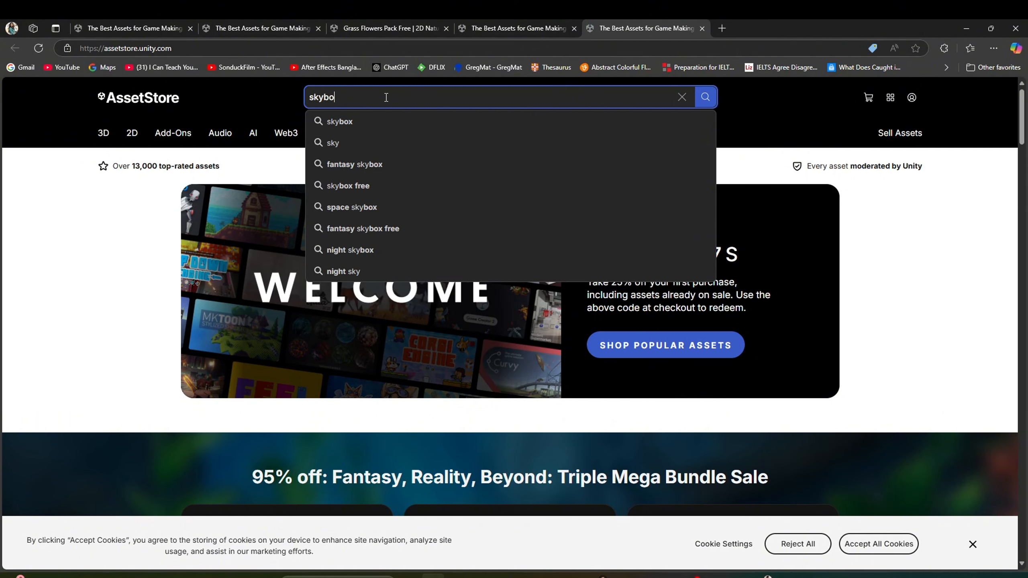
type("x")
key("Return")
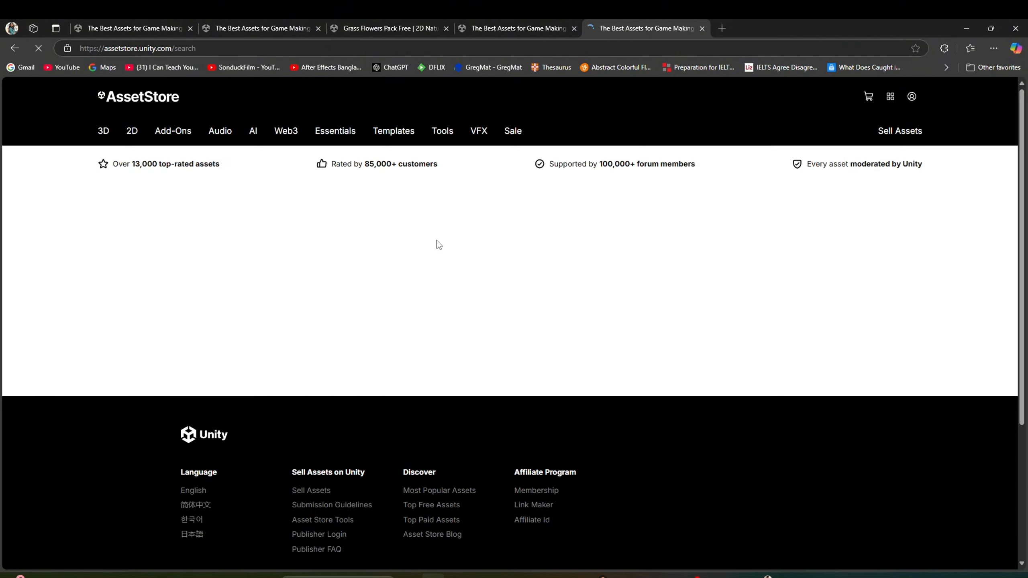
scroll(486, 399, "down", 5)
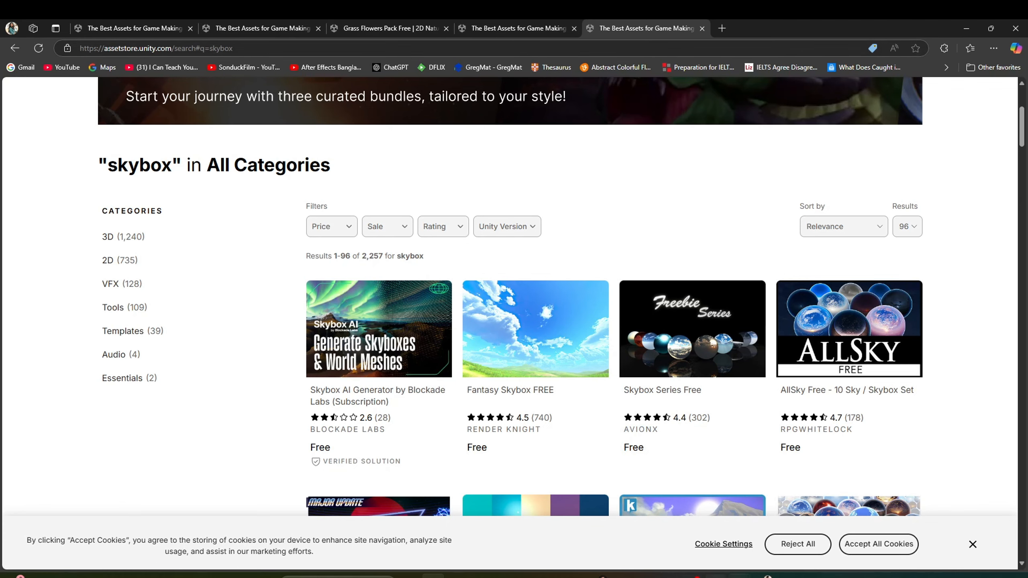
Switch back to the Unity editor window of My project (3).
left_click(668, 575)
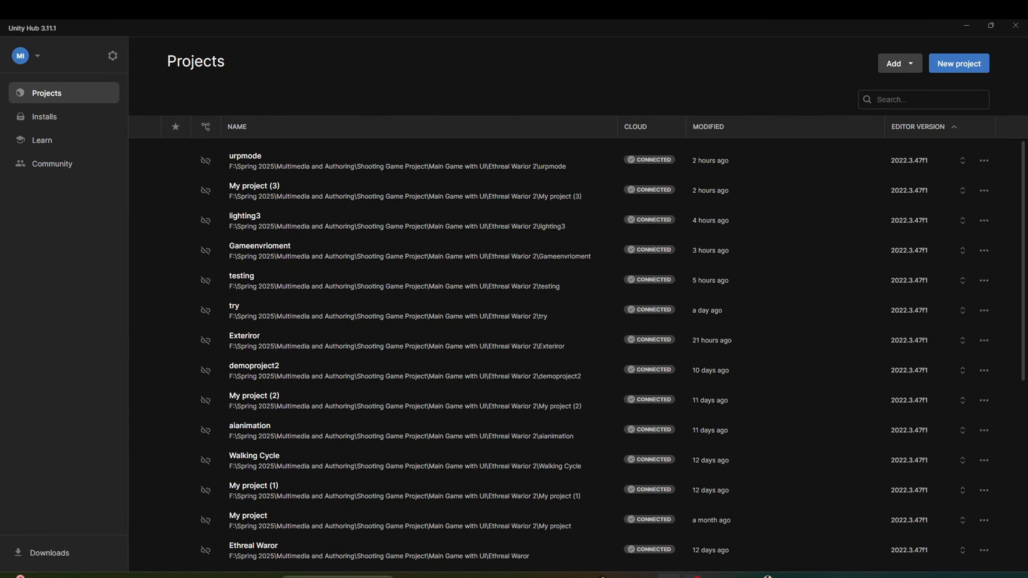
mouse_move(739, 575)
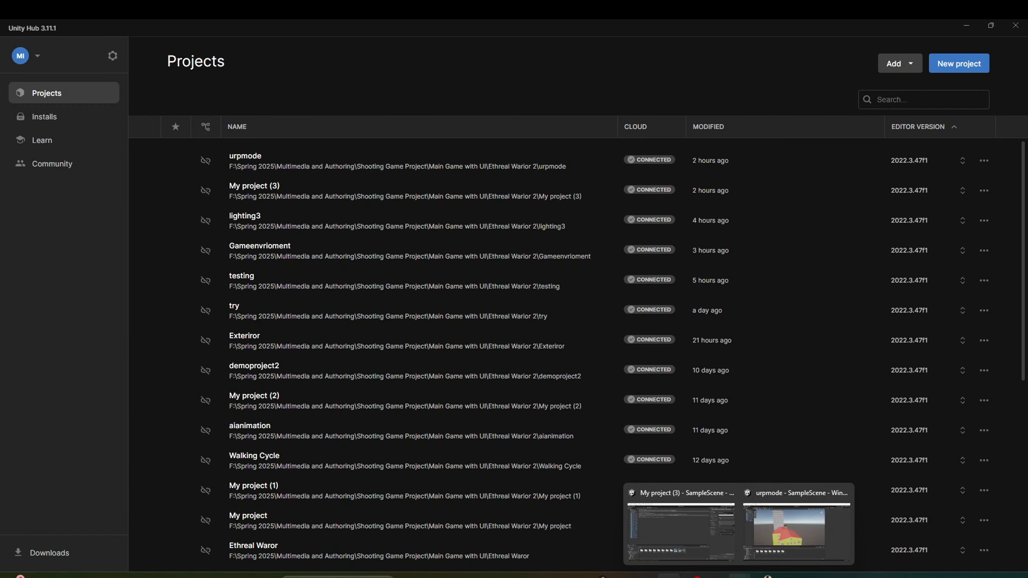
left_click(699, 535)
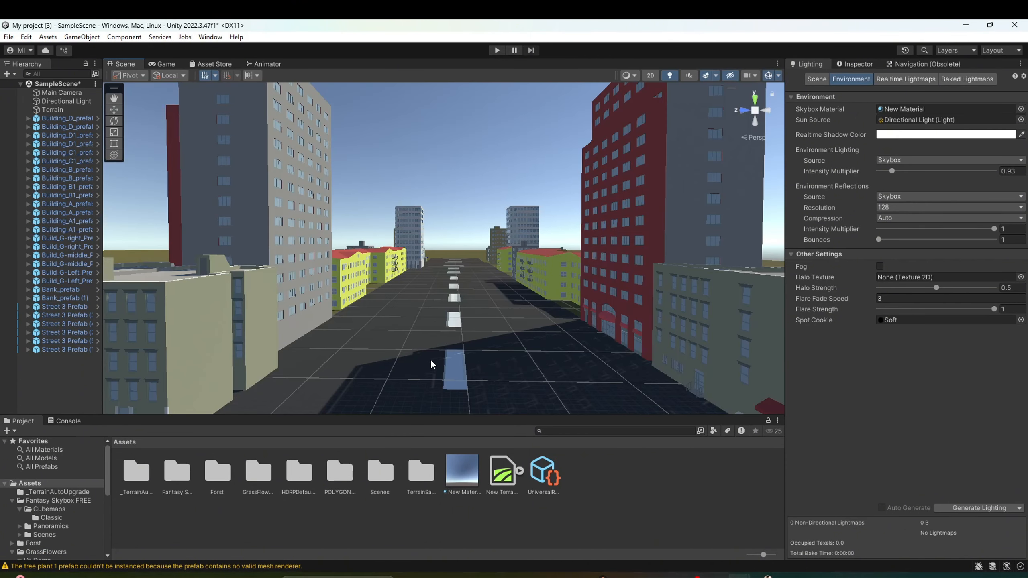
Replace the environment's Skybox Material with the FS000_Day_06_Sunless material from the project assets.
right_click_drag(477, 284, 434, 252)
scroll(507, 266, "up", 5)
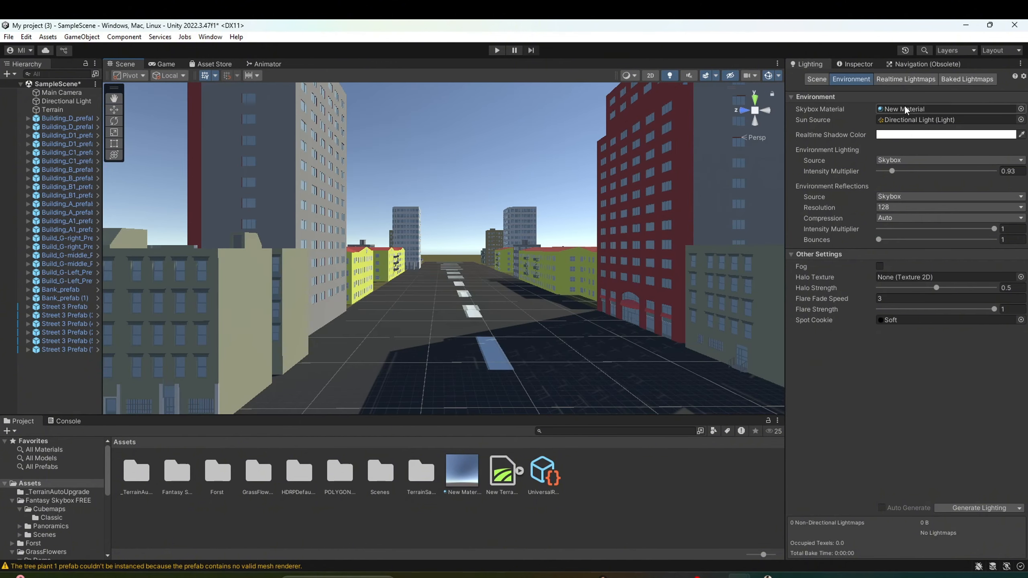
left_click(904, 106)
left_click(1021, 108)
scroll(997, 179, "down", 3)
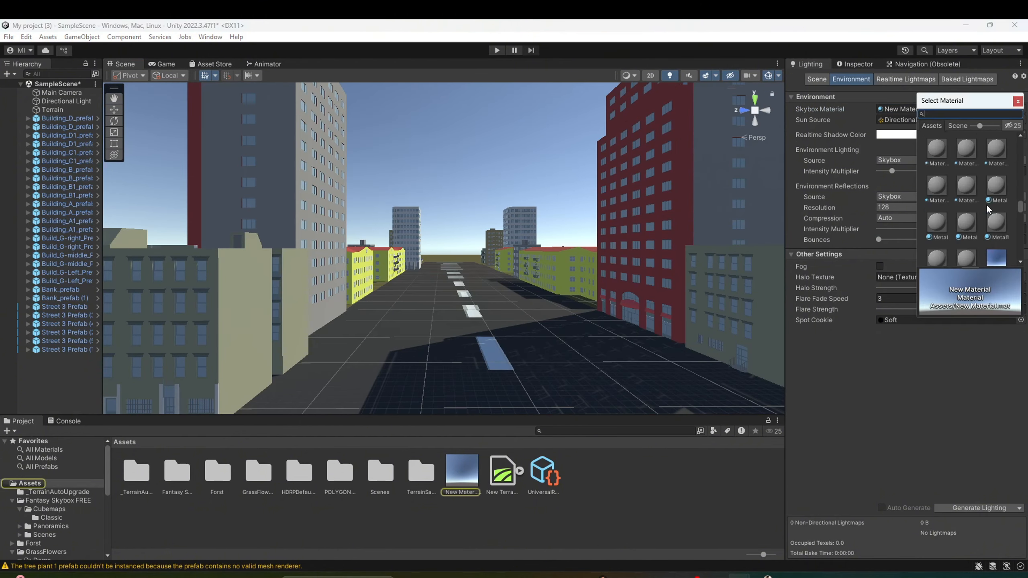
left_click_drag(1021, 209, 1026, 183)
scroll(977, 214, "up", 5)
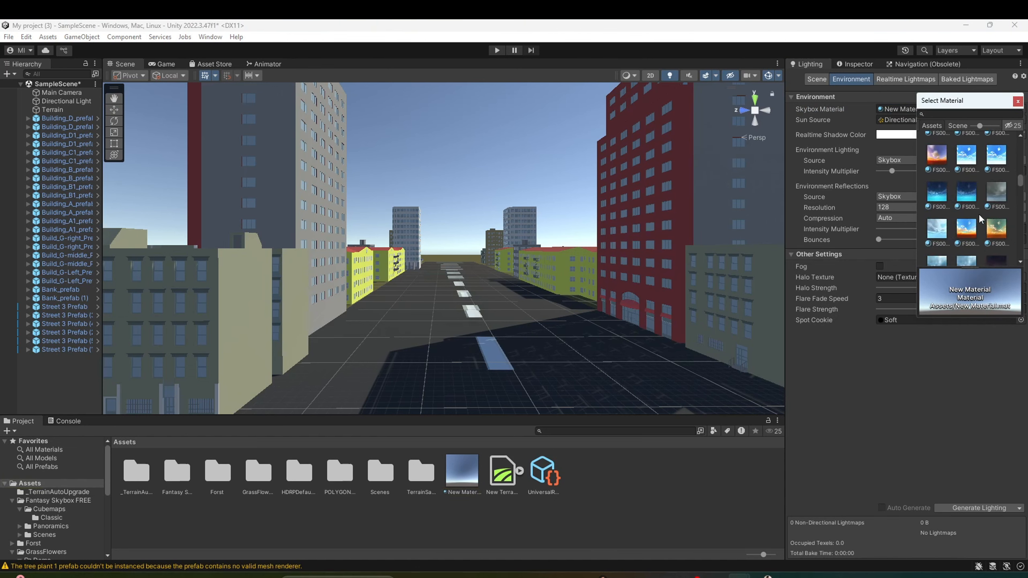
scroll(974, 158, "down", 3)
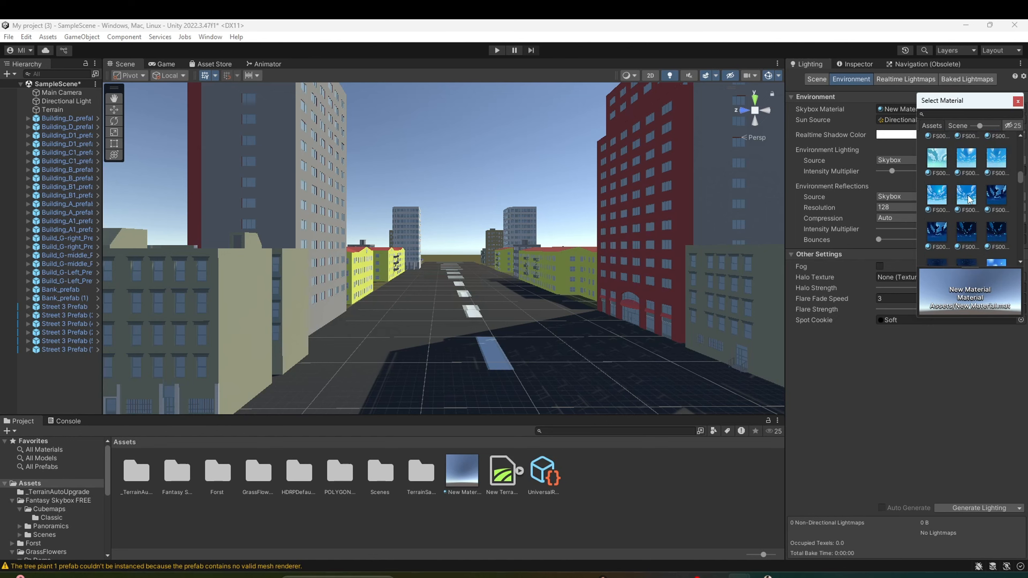
left_click(966, 195)
left_click(499, 191)
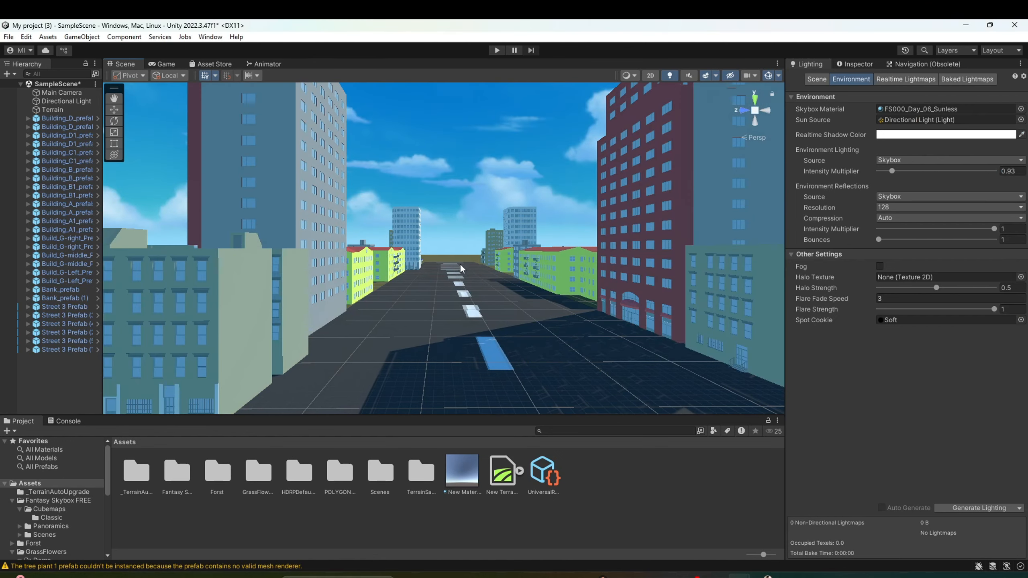
Locate the assigned skybox material in the project assets and set the environment lighting's Intensity Multiplier to 0.67.
left_click(895, 108)
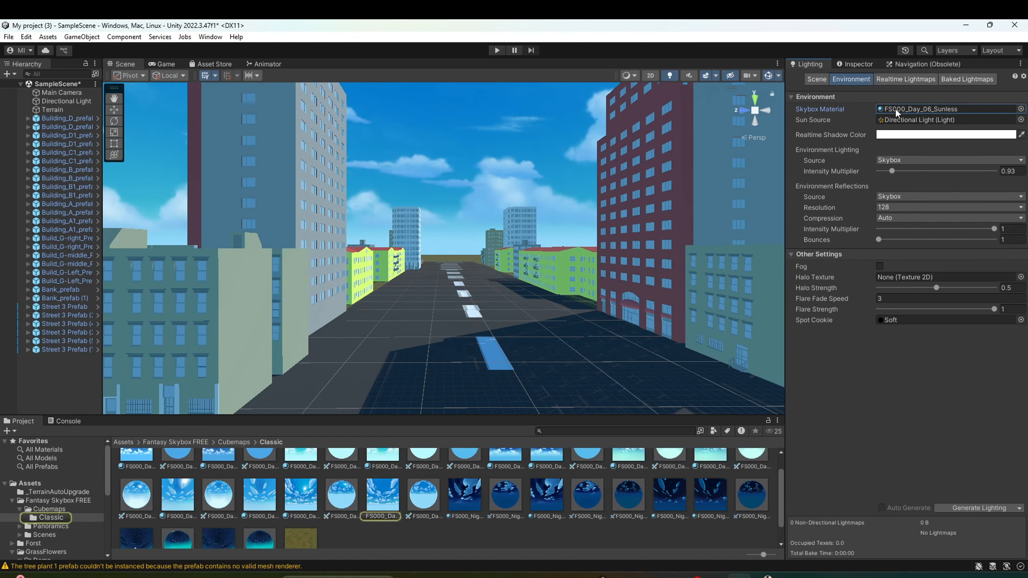
left_click(368, 505)
left_click_drag(899, 170, 888, 170)
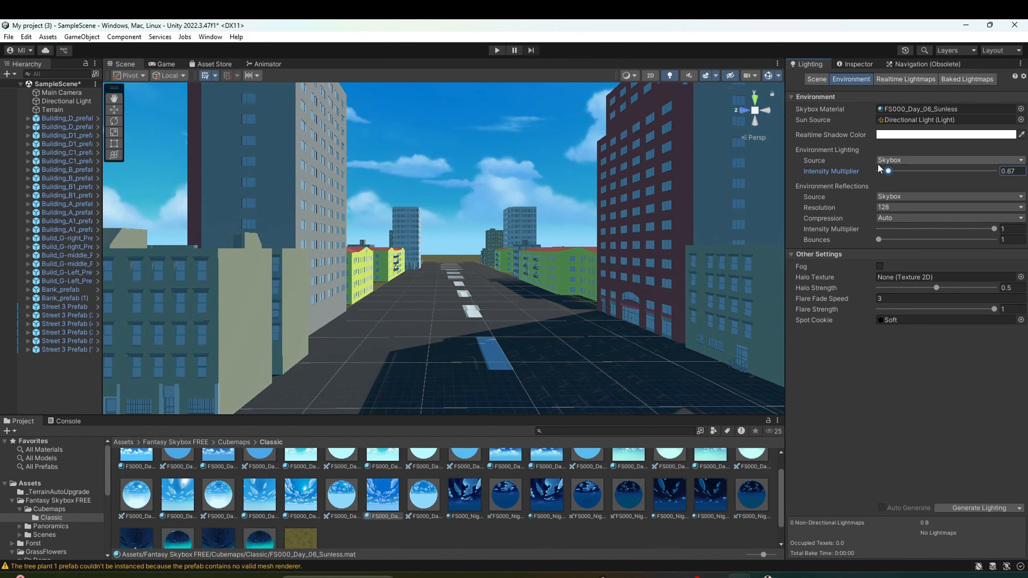
Set the Directional Light's intensity to 1.34 and check the lighting along the city street.
left_click(58, 109)
left_click(60, 102)
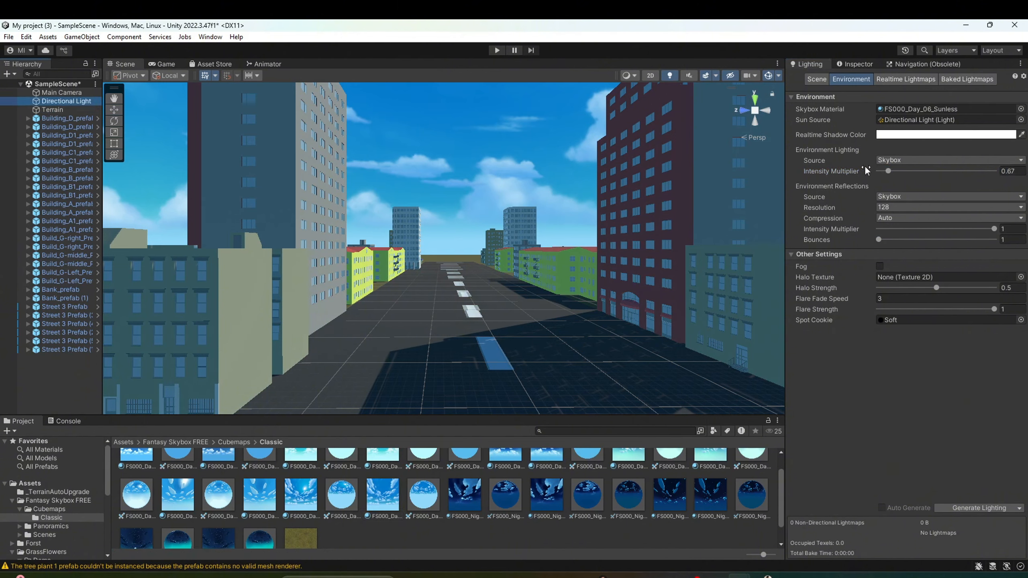
left_click(852, 64)
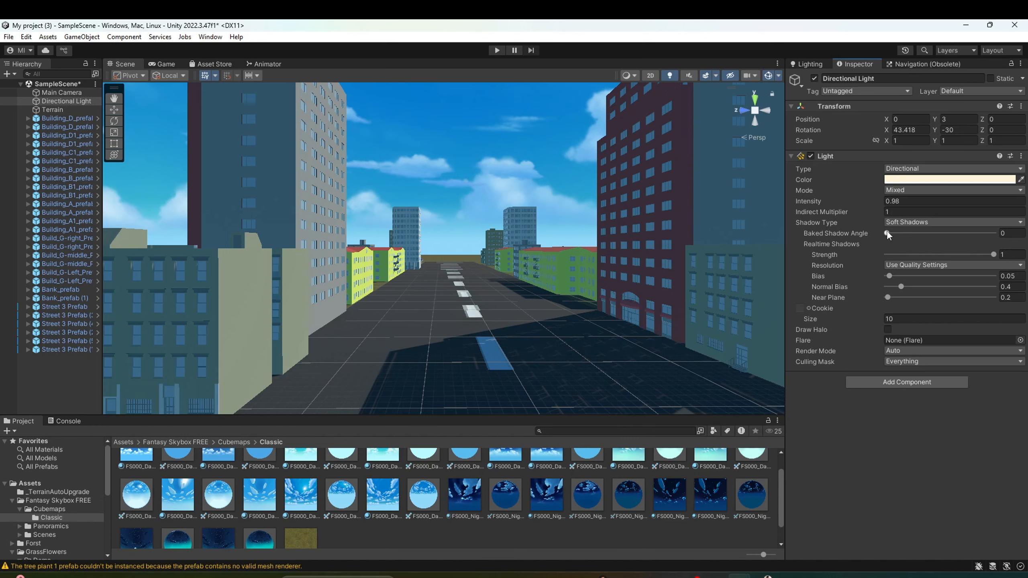
left_click_drag(874, 200, 881, 201)
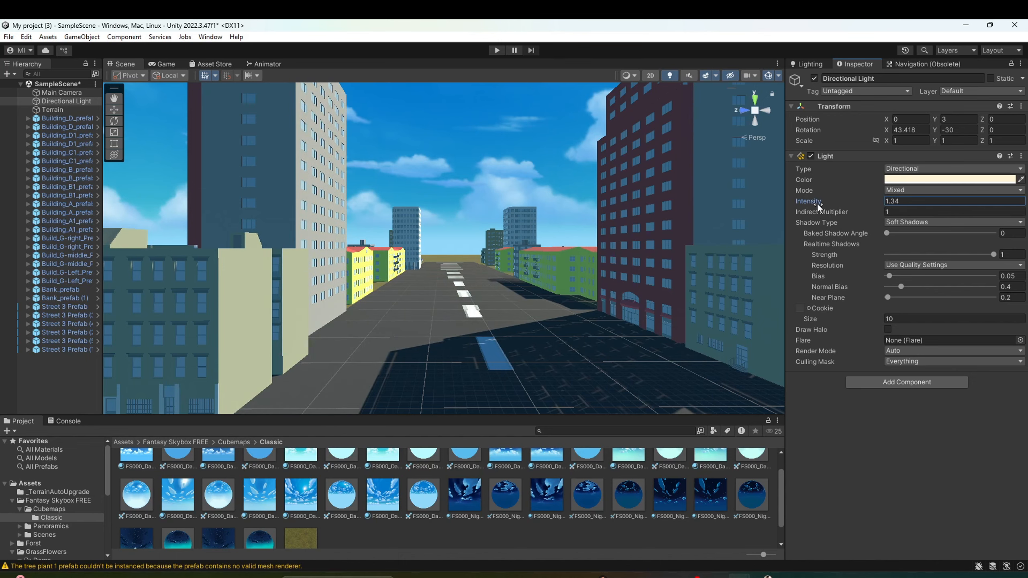
scroll(429, 262, "down", 3)
mouse_move(461, 266)
left_mouse_down("alt")
mouse_move(532, 268)
mouse_move(468, 267)
left_mouse_up("alt")
scroll(461, 272, "up", 3)
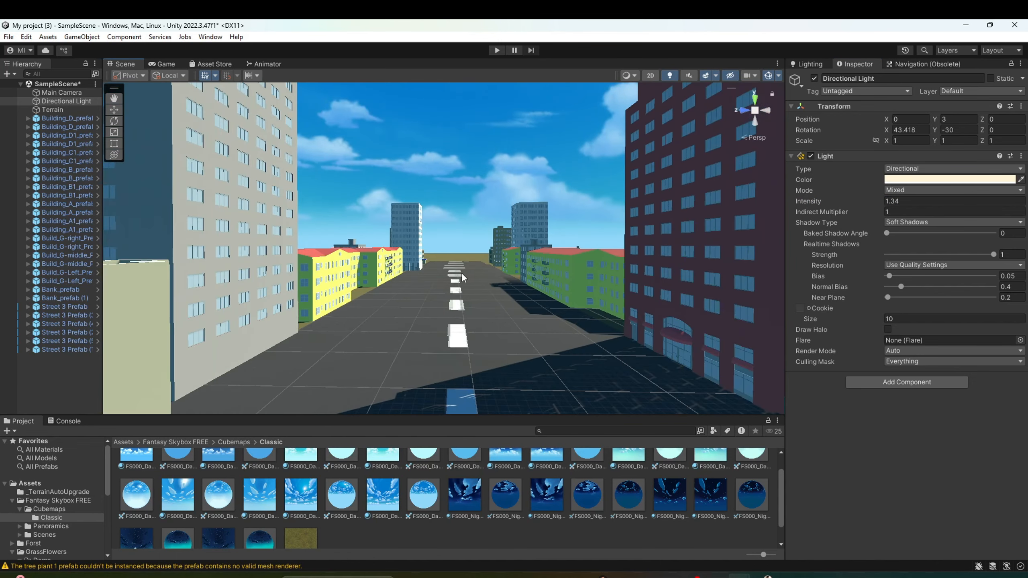
scroll(463, 267, "down", 4)
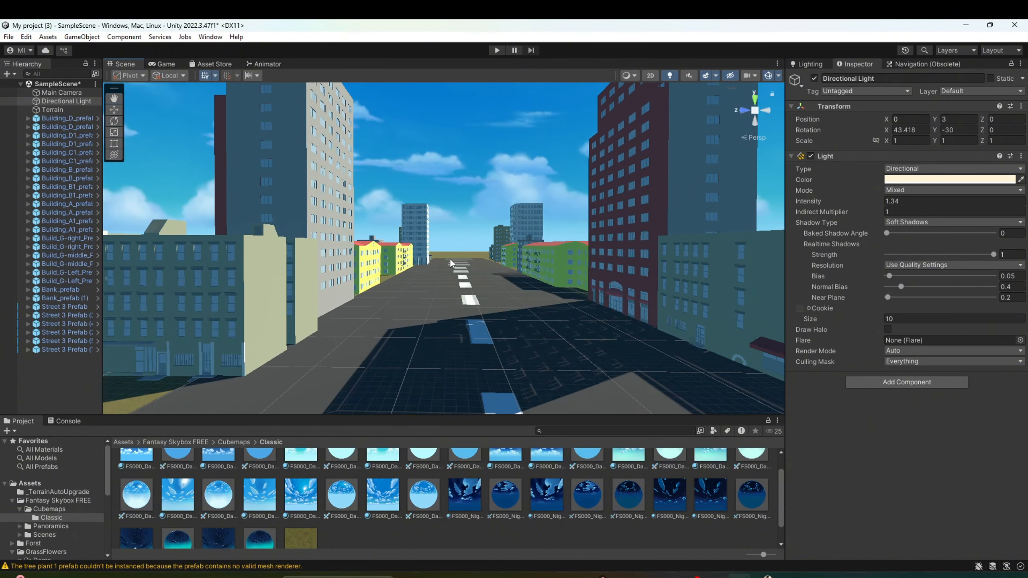
scroll(470, 291, "up", 3)
scroll(469, 300, "down", 3)
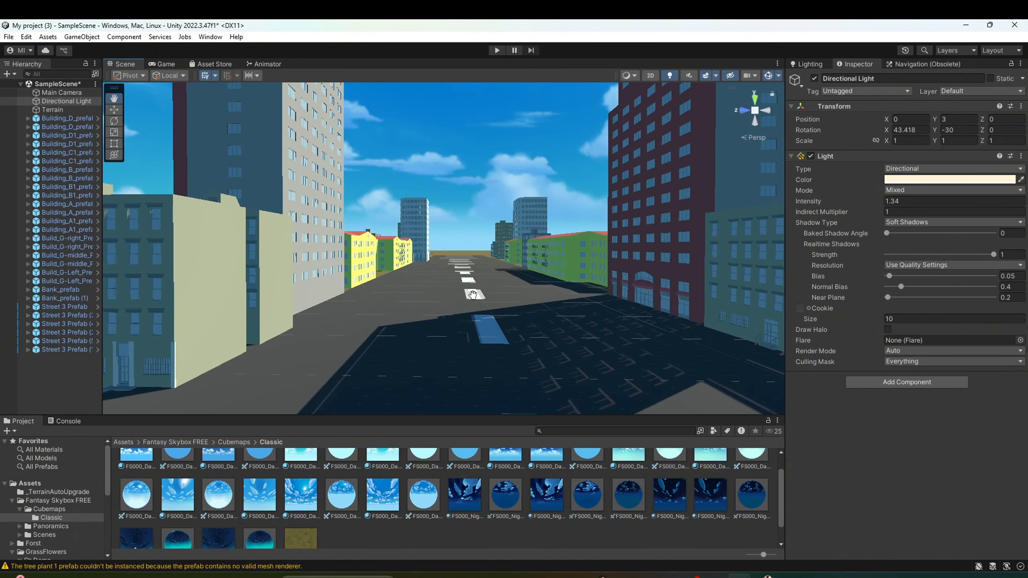
Create an empty object in SampleScene and select it.
left_click(83, 382)
right_click(82, 383)
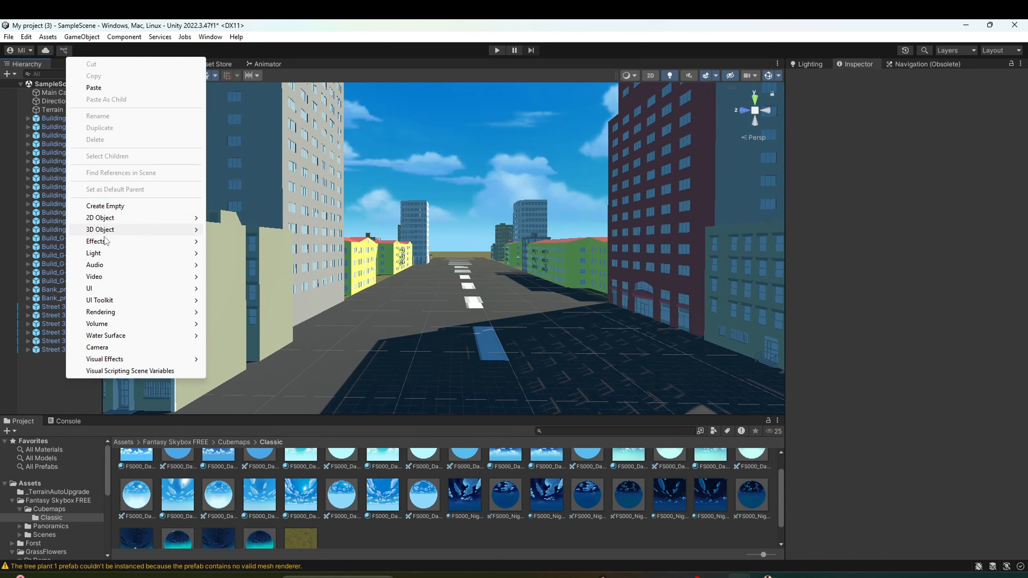
left_click(110, 207)
left_click(76, 390)
left_click(57, 349)
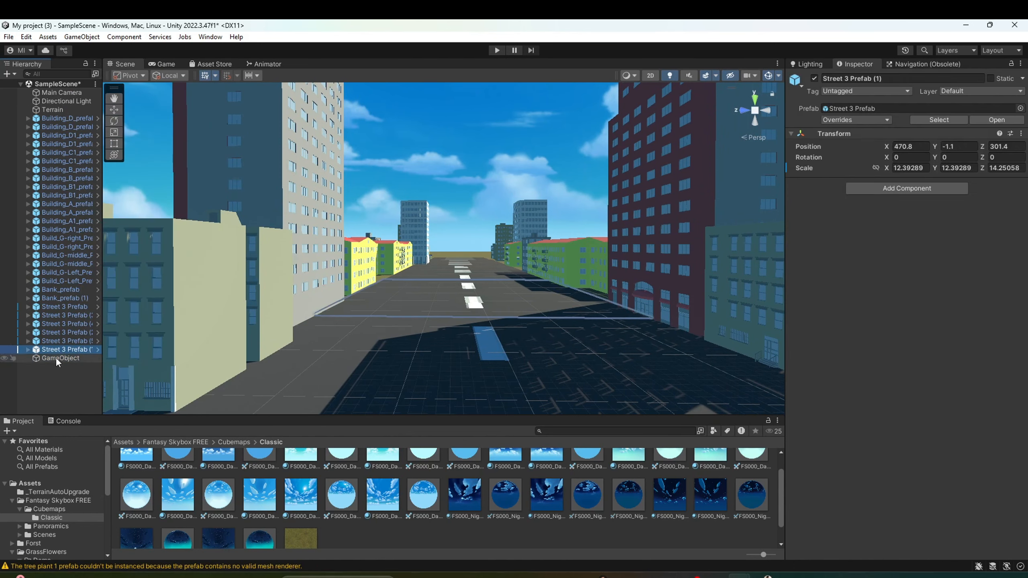
left_click(55, 358)
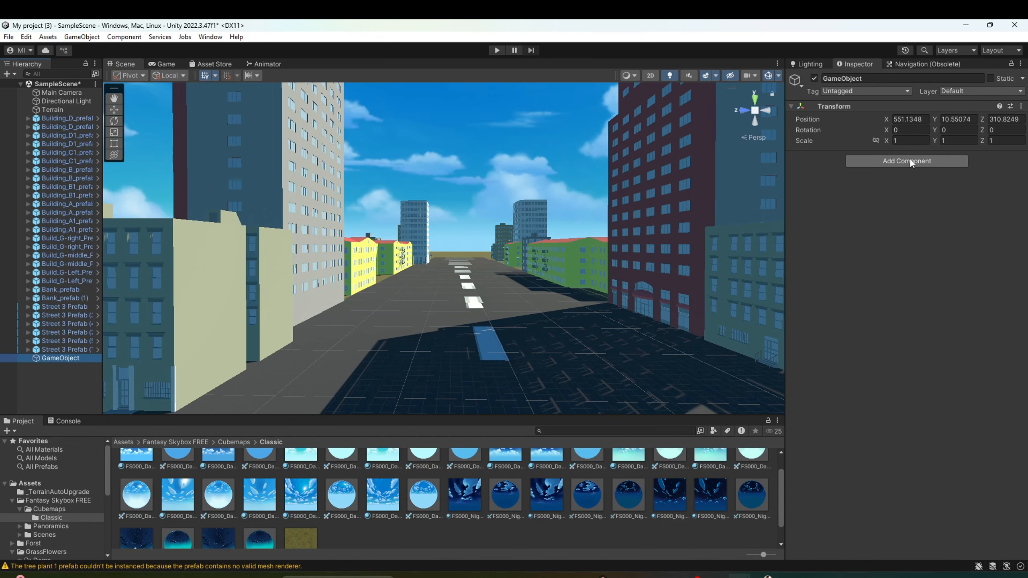
Rename the new empty object as "post prosses".
left_click(215, 37)
left_click(340, 33)
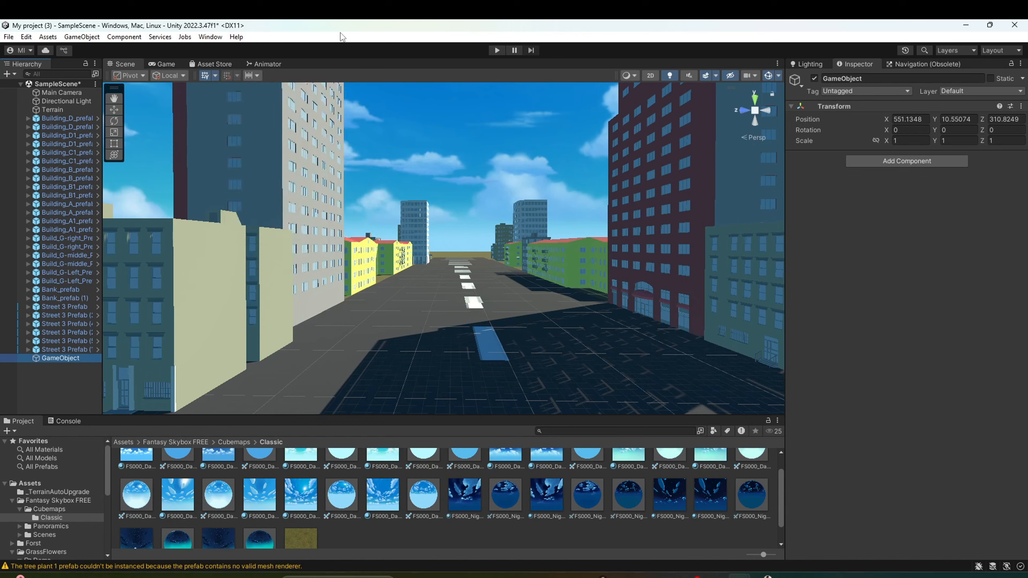
left_click(59, 370)
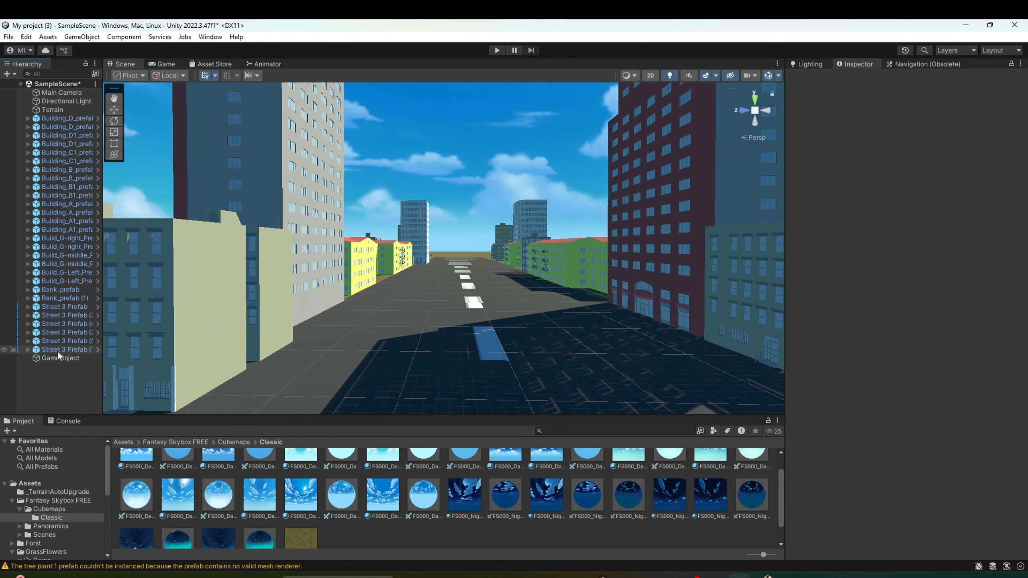
right_click(59, 356)
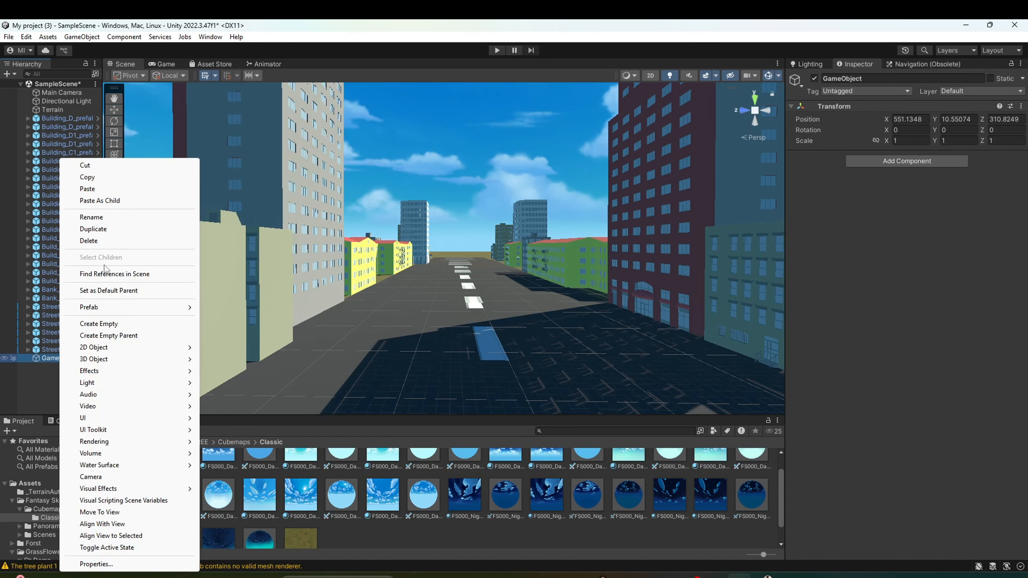
left_click(114, 219)
type("post ")
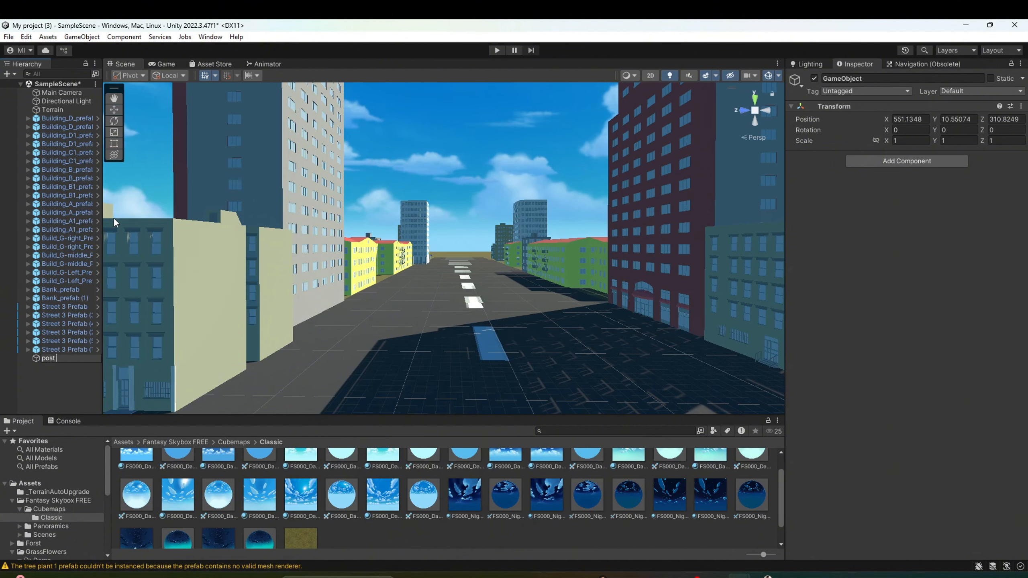
type("prosses")
key("Return")
left_click(56, 383)
left_click(55, 348)
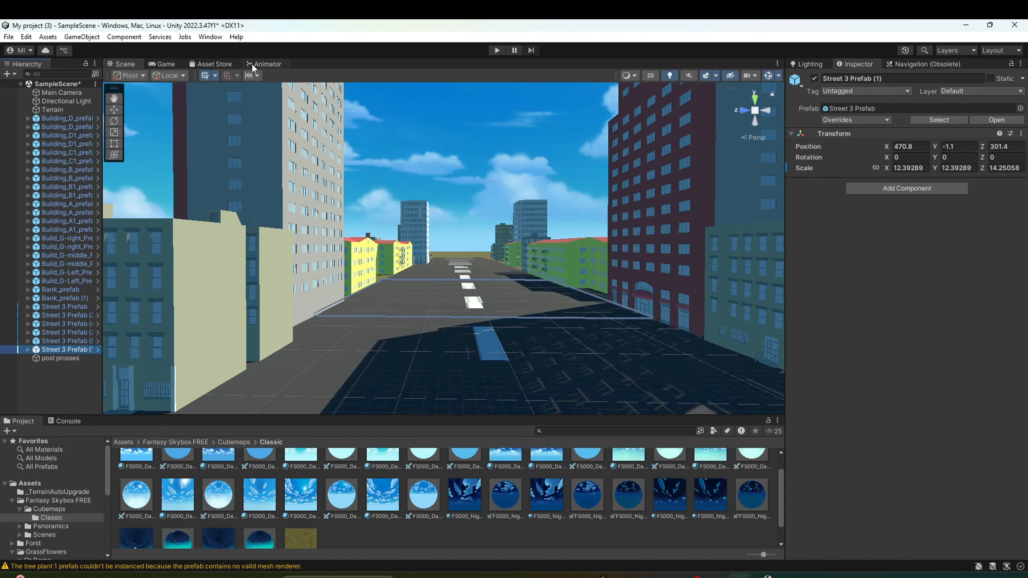
Search the Package Manager's Unity Registry for "post", view the Post Processing package's details, and return to the scene view.
left_click(214, 63)
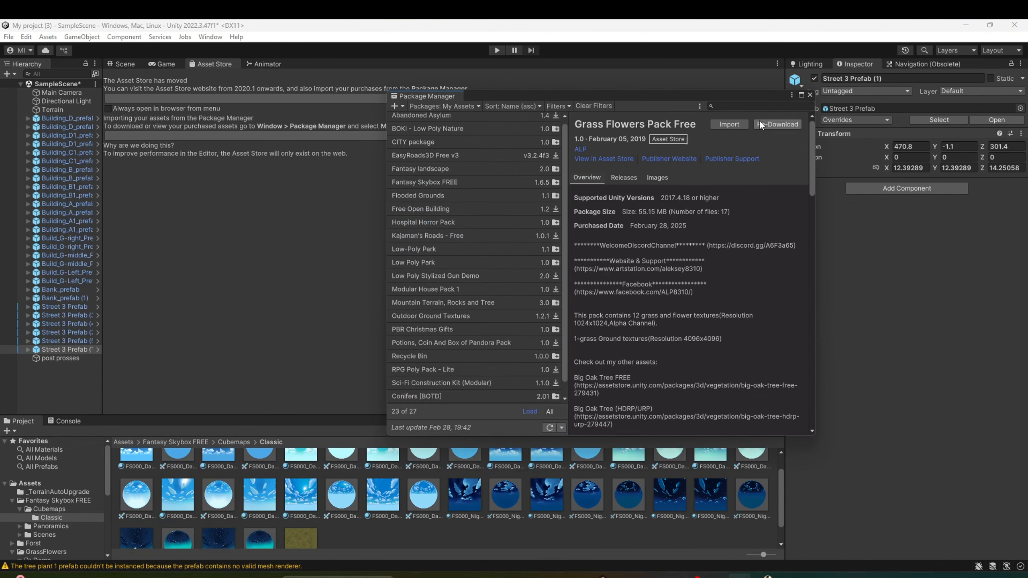
left_click(741, 107)
type("post")
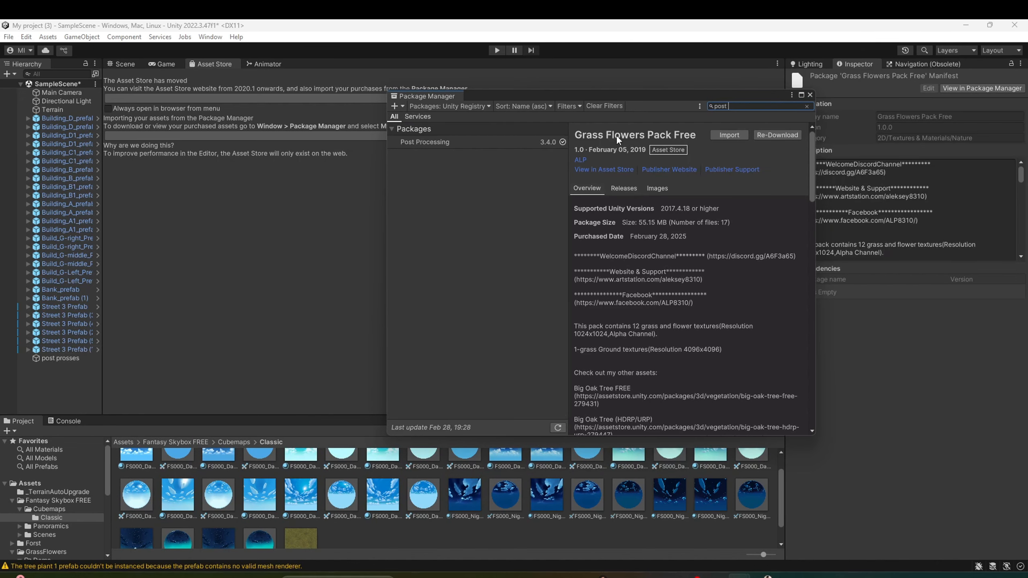
left_click(484, 142)
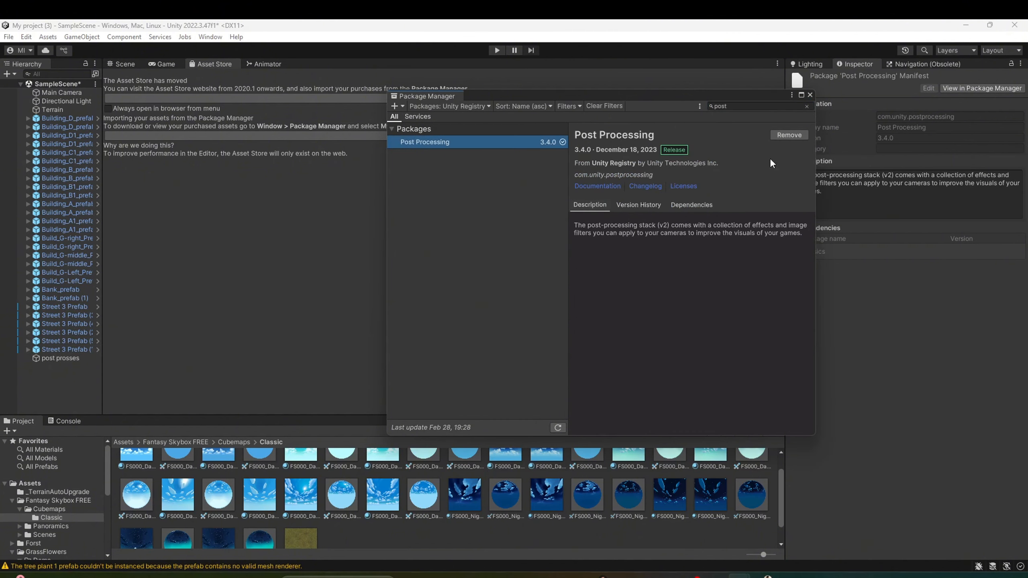
left_click(806, 106)
left_click(810, 95)
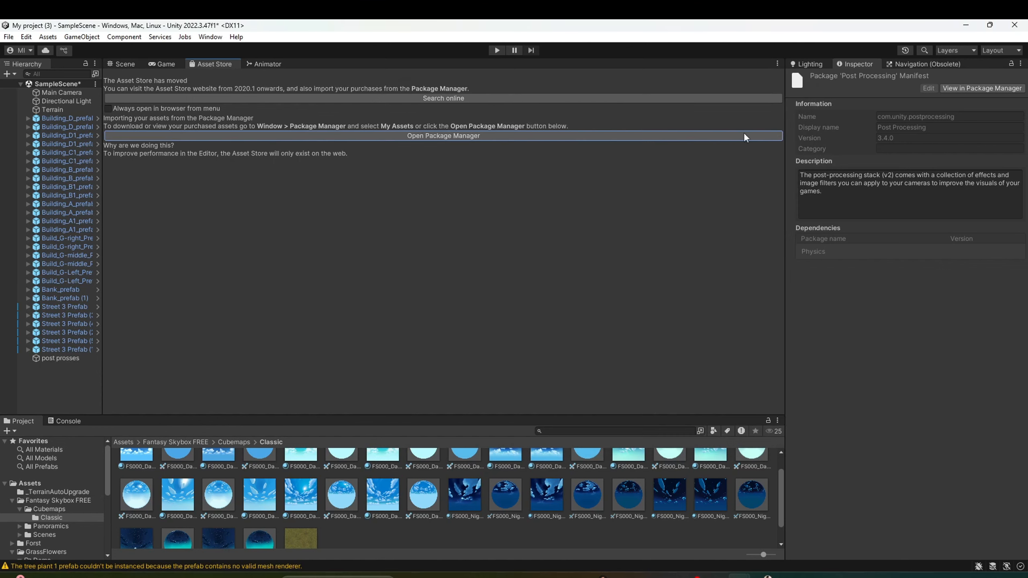
left_click(130, 67)
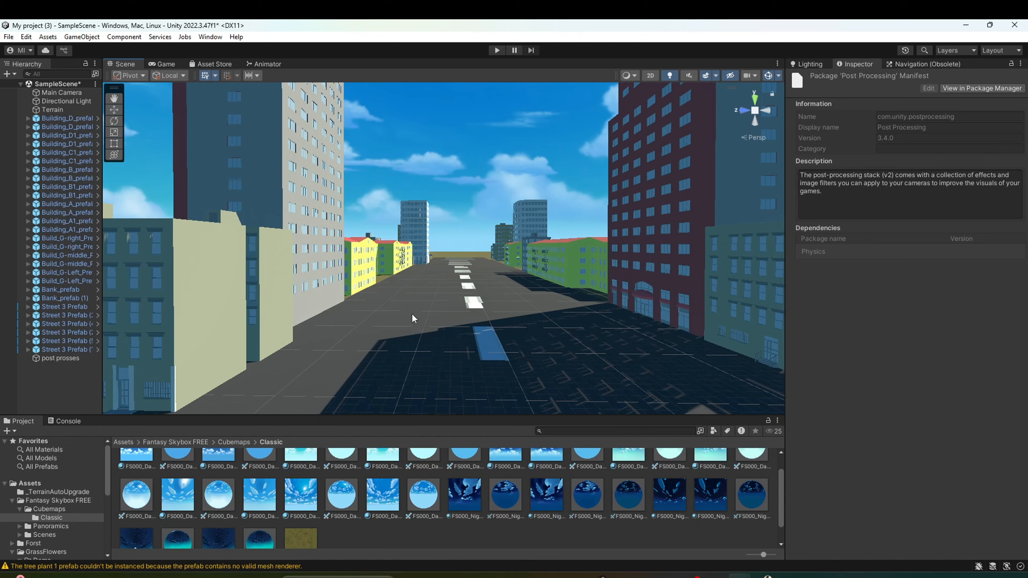
Add a Post-process Volume component to the "post prosses" object.
left_click(77, 359)
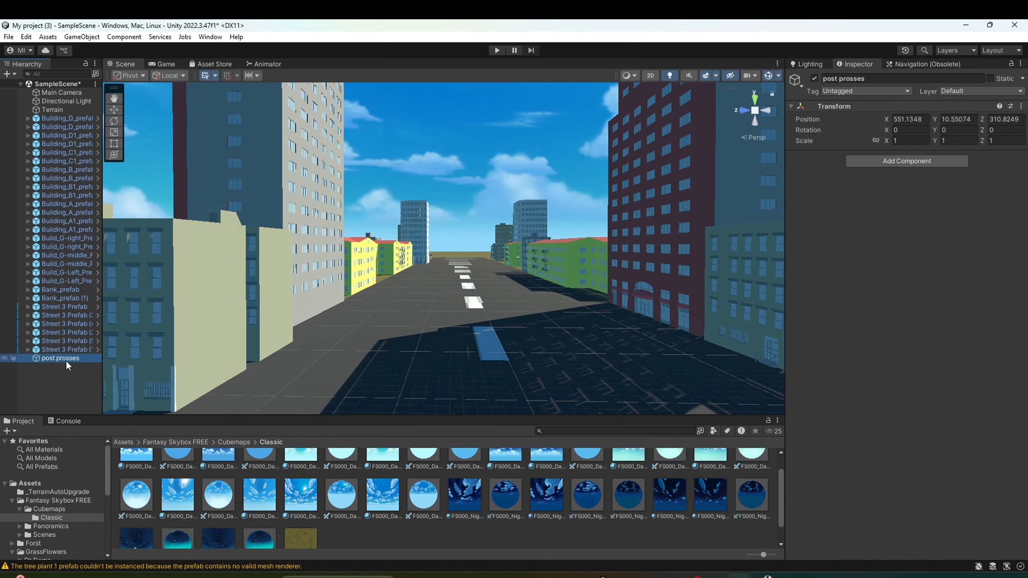
left_click(898, 162)
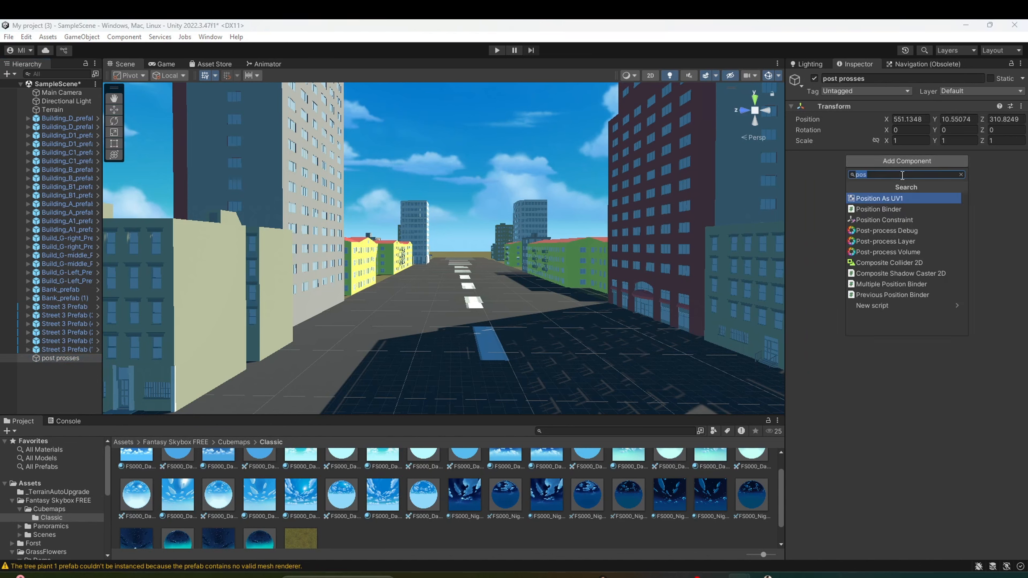
type("post")
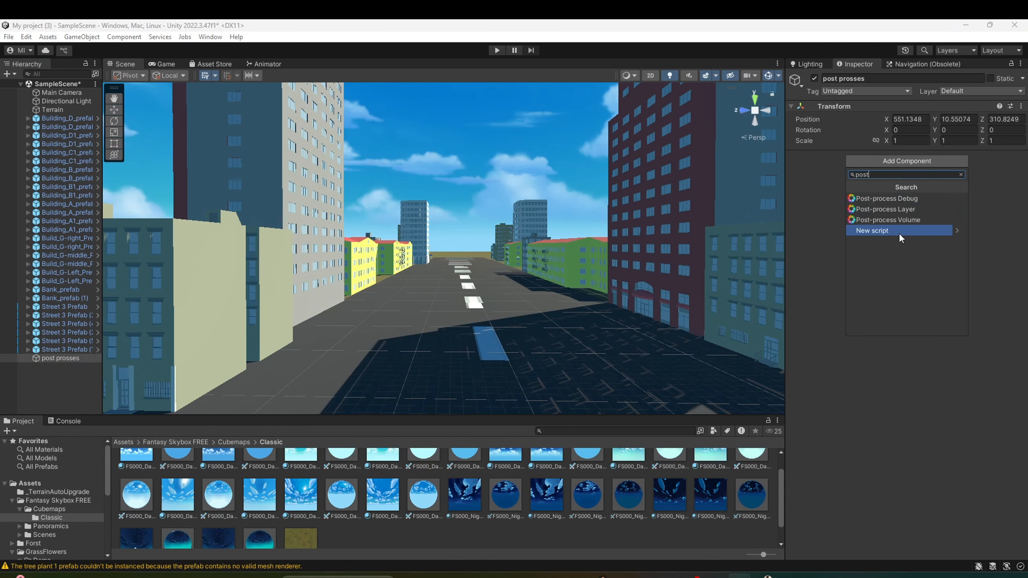
left_click(898, 220)
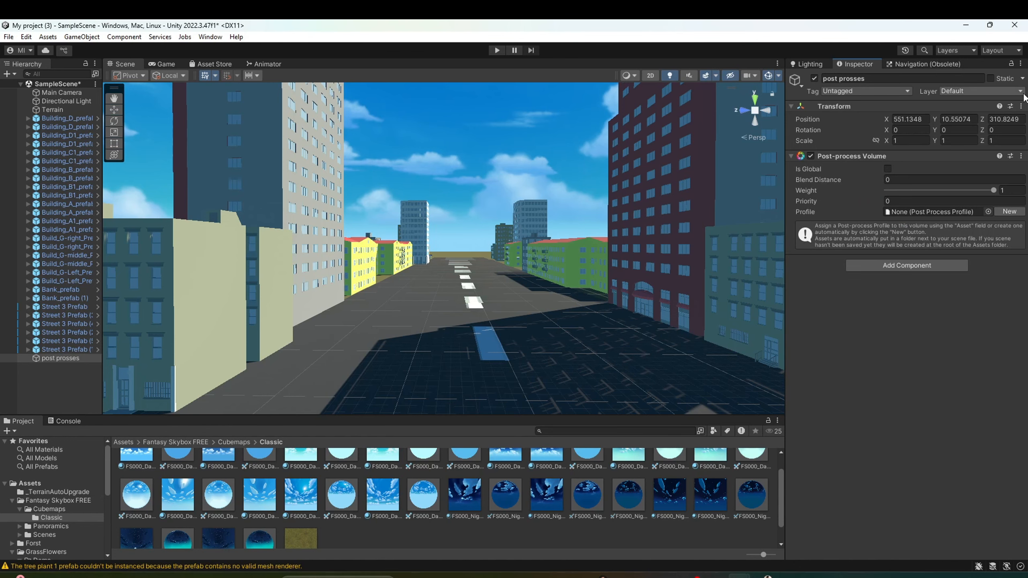
Name User Layer 6 "Post process" in the project's layer settings.
left_click(1015, 92)
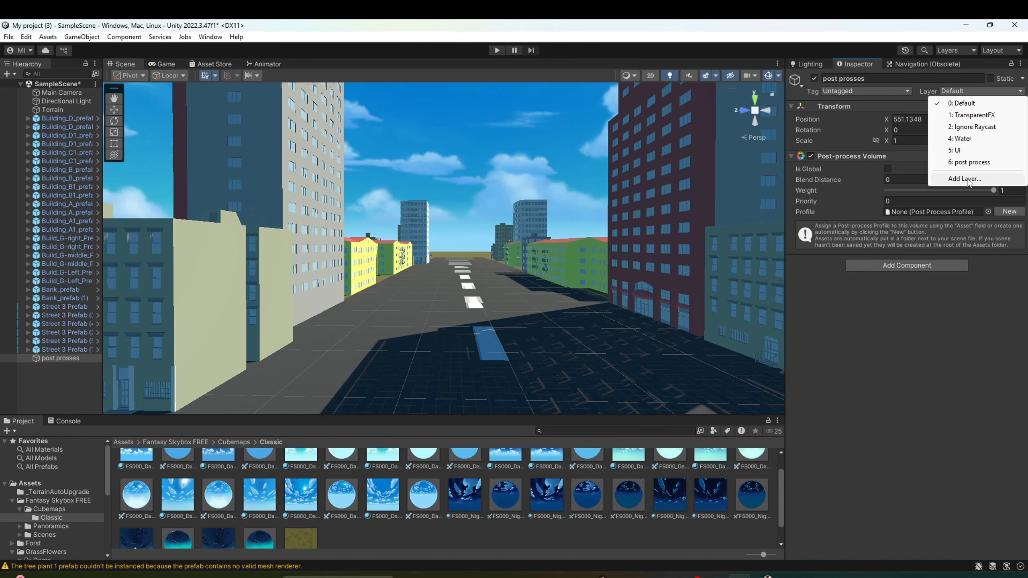
left_click(977, 178)
left_click(925, 205)
left_click(926, 205)
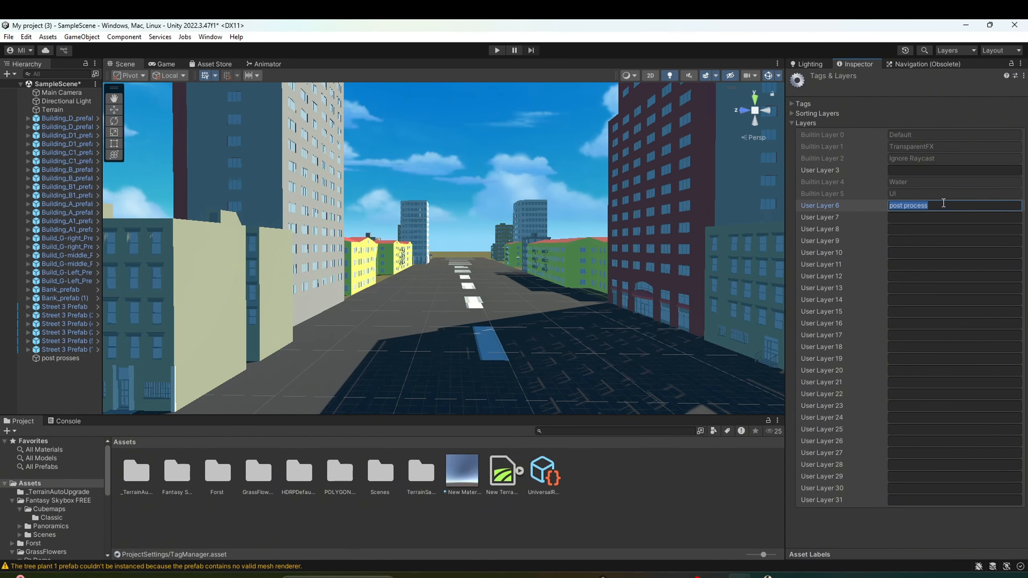
left_click(941, 205)
type("Post process")
left_click(677, 474)
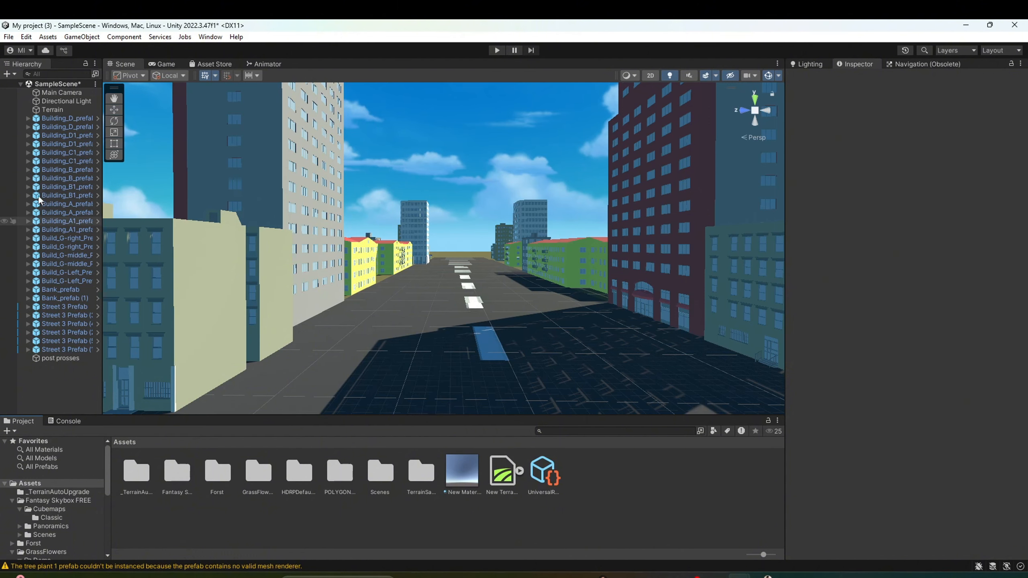
Remove the existing Post-process Layer component from the Main Camera.
left_click(53, 93)
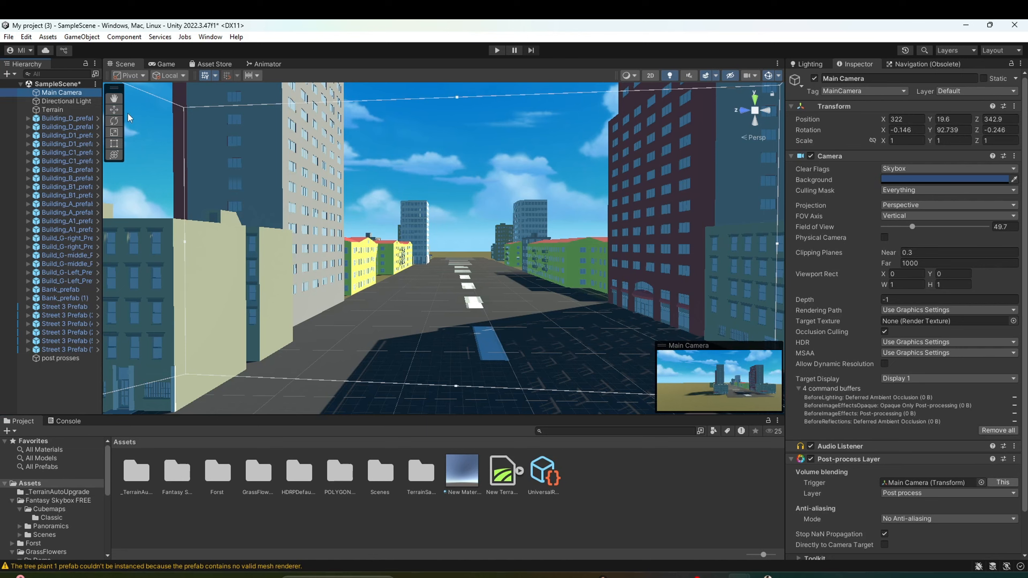
scroll(841, 465, "down", 2)
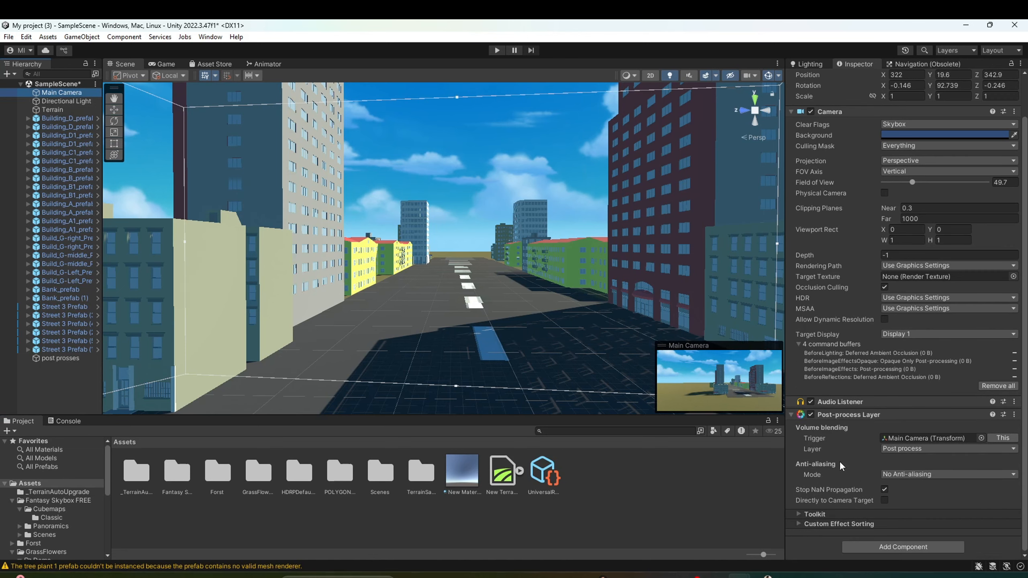
left_click(1013, 415)
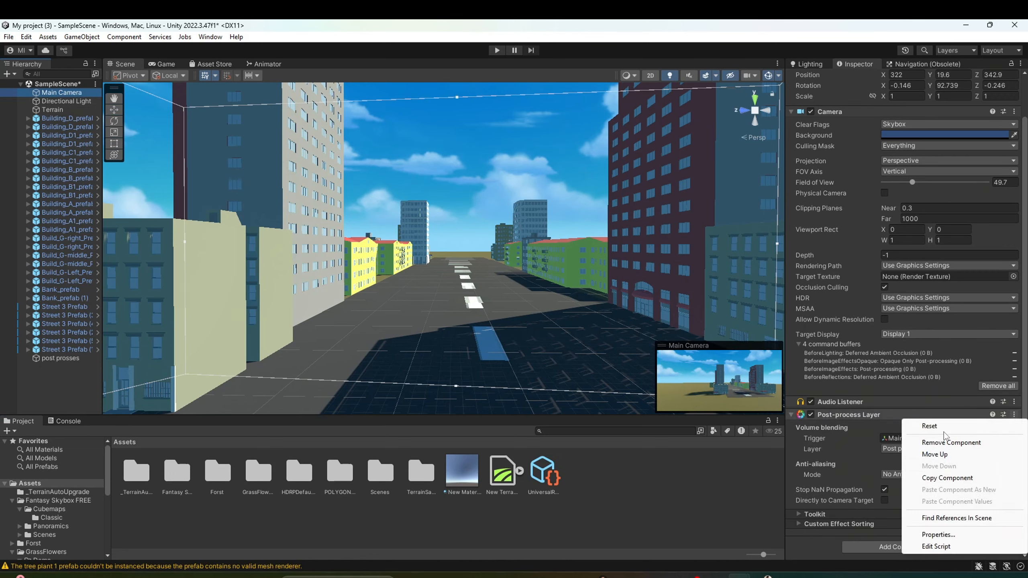
left_click(948, 446)
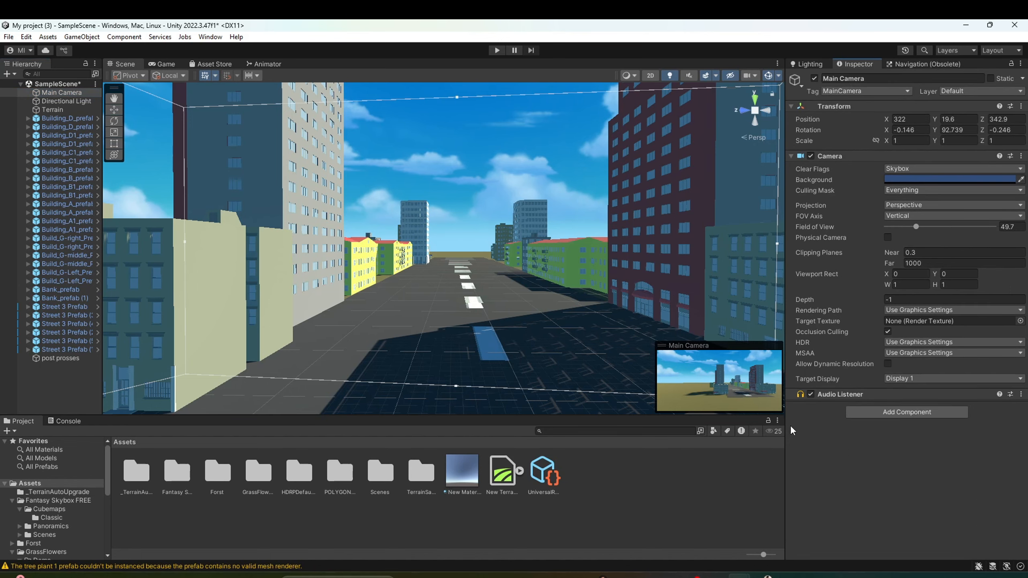
Add a Post-process Layer component to the Main Camera.
left_click(906, 413)
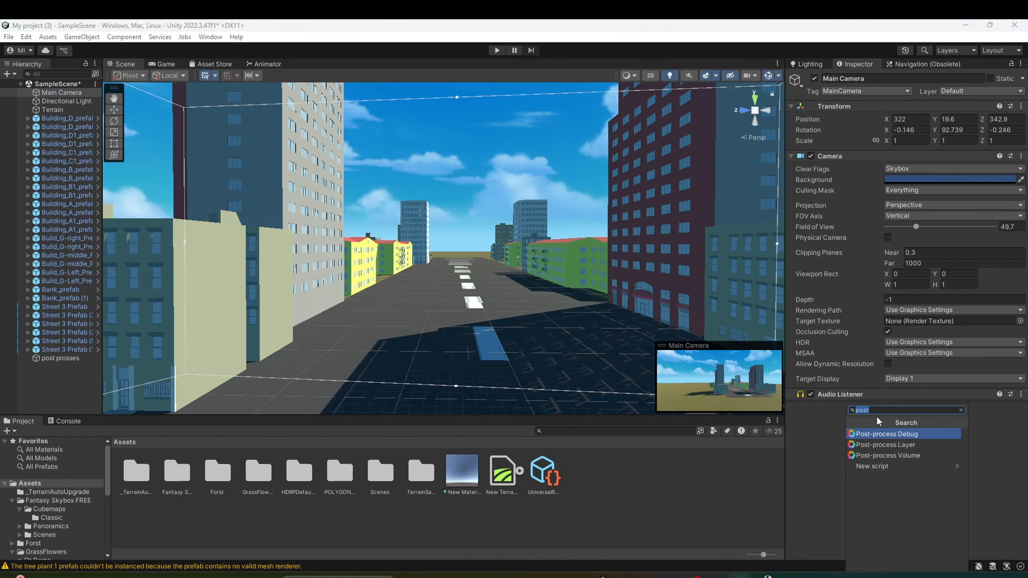
type("pos")
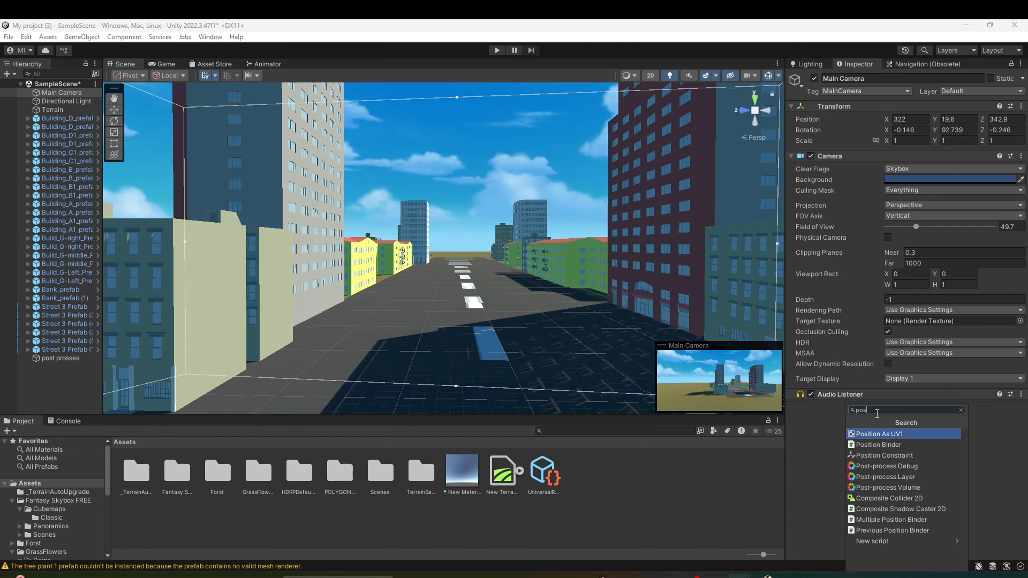
type("t")
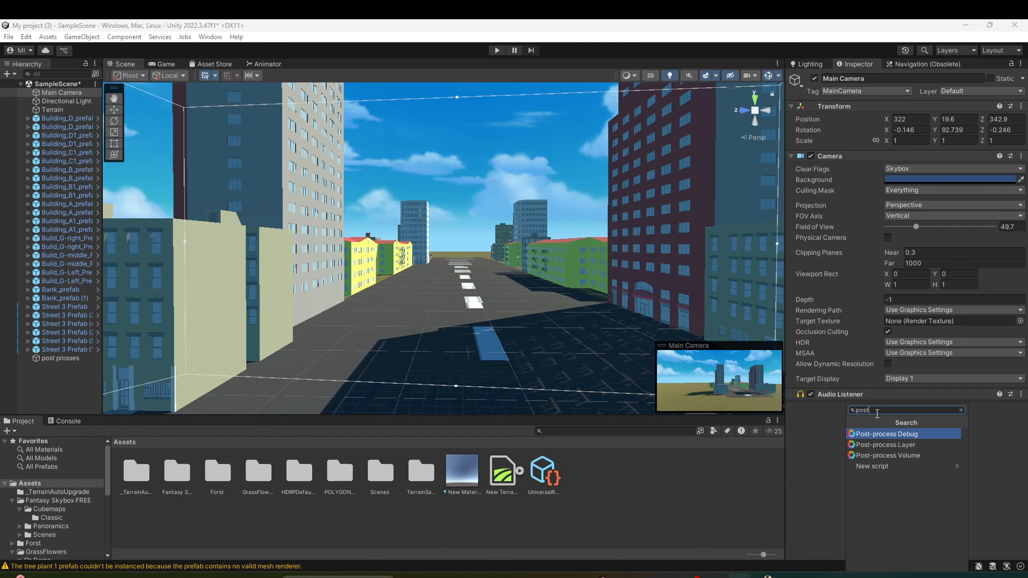
left_click(907, 448)
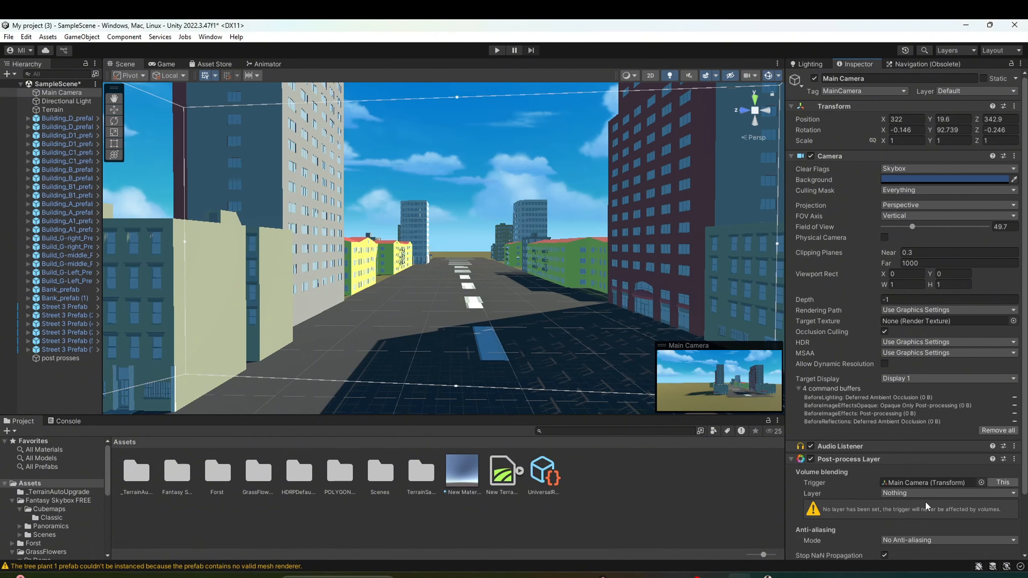
Set the Post-process Layer's volume blending trigger to the "post prosses" object.
scroll(925, 501, "down", 3)
left_click(981, 424)
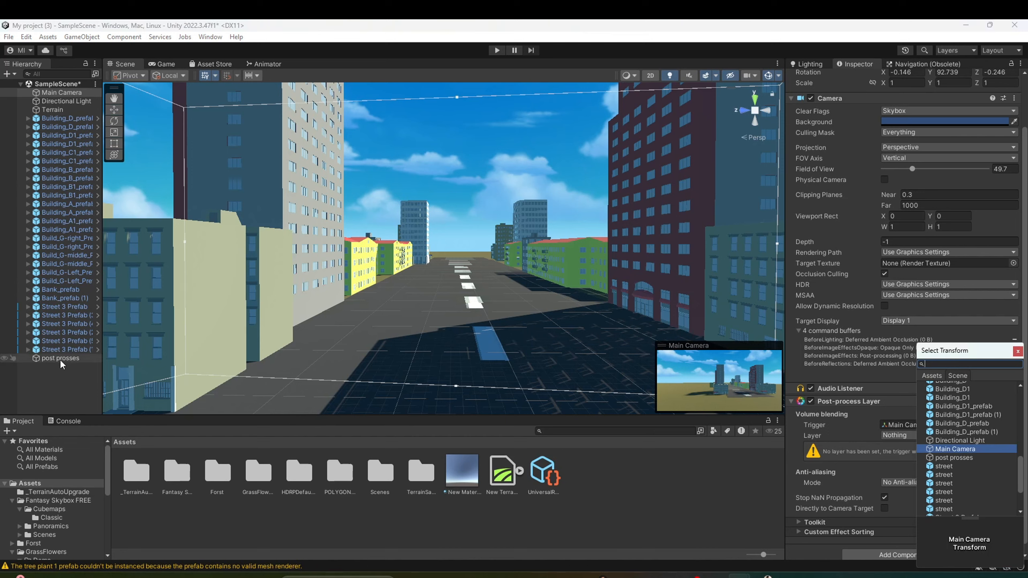
scroll(965, 485, "down", 3)
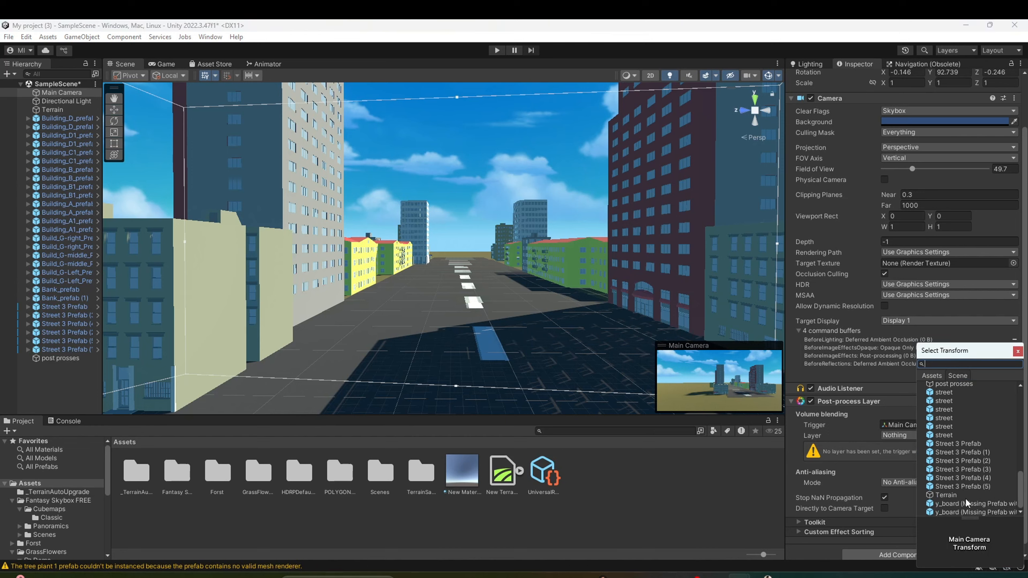
scroll(958, 477, "up", 2)
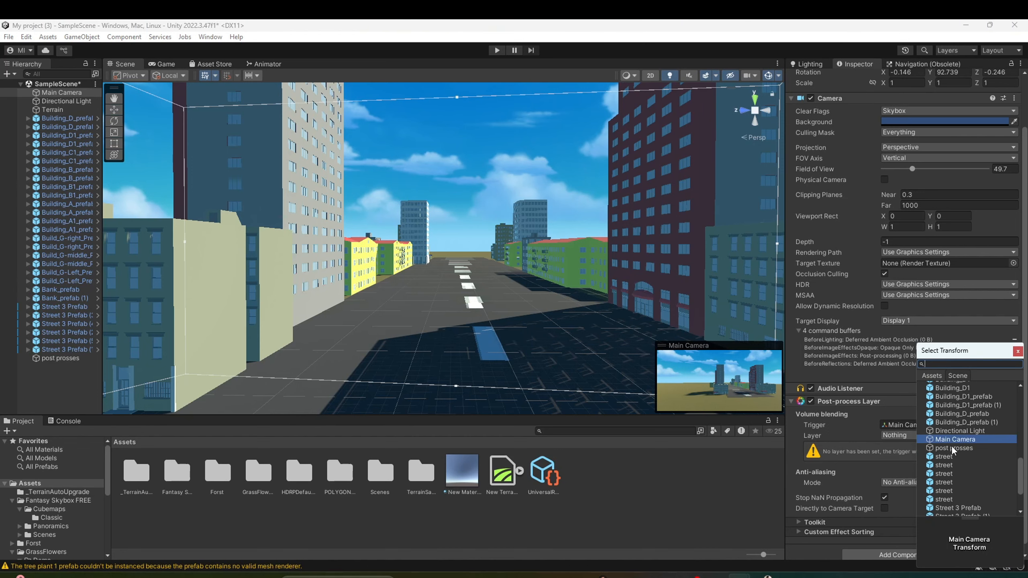
scroll(957, 445, "down", 5)
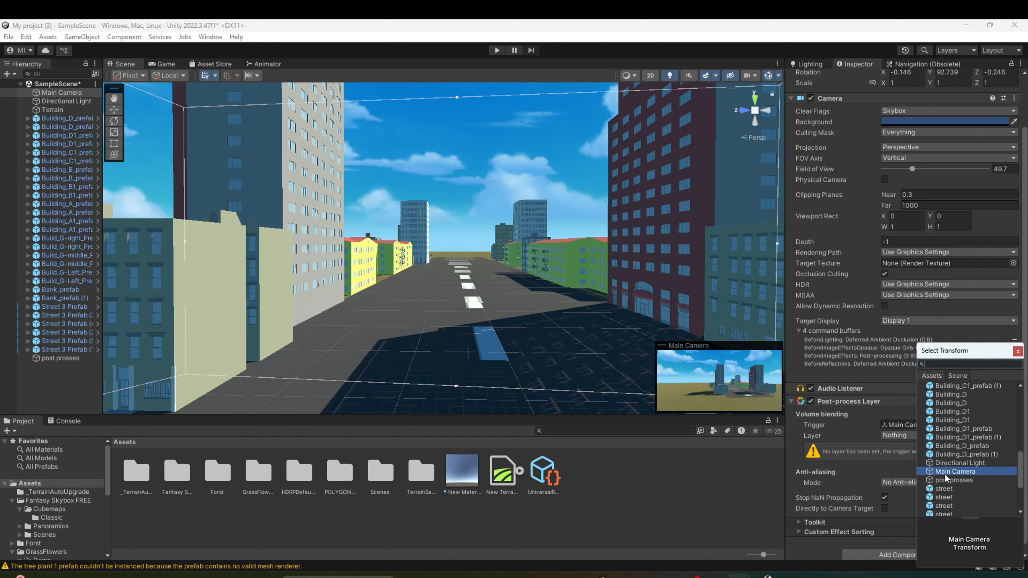
scroll(967, 489, "up", 5)
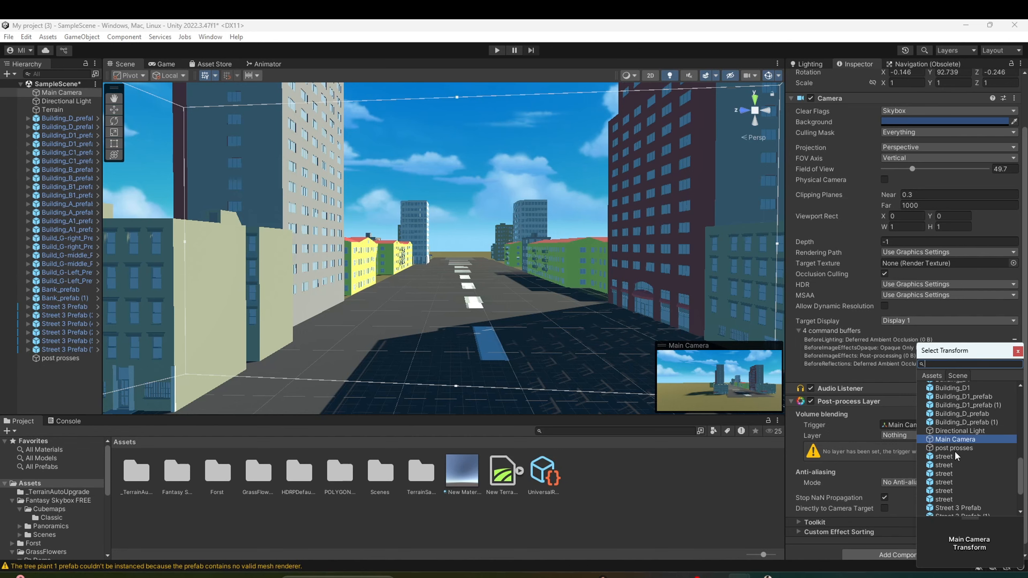
left_click(953, 447)
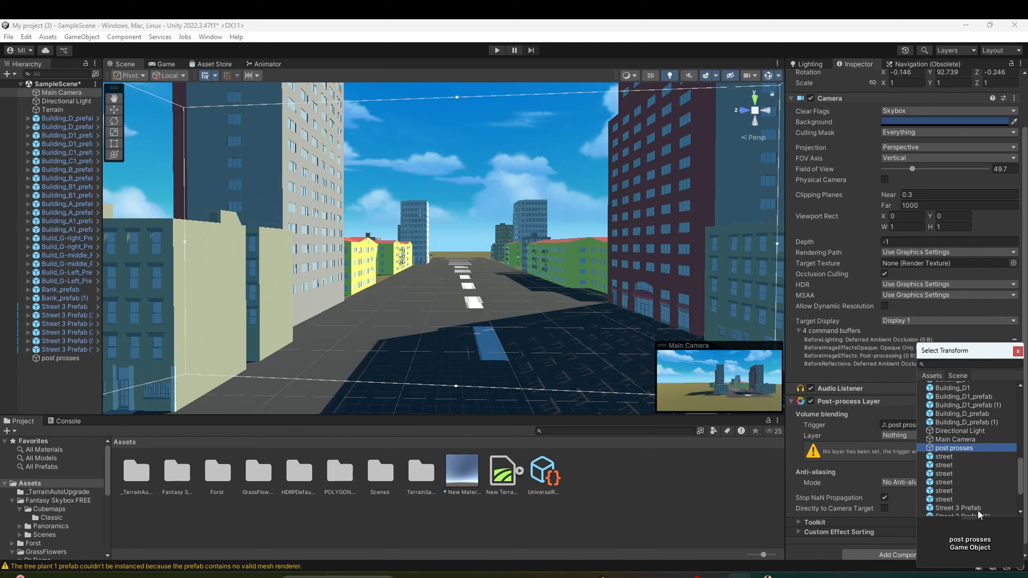
double_click(952, 447)
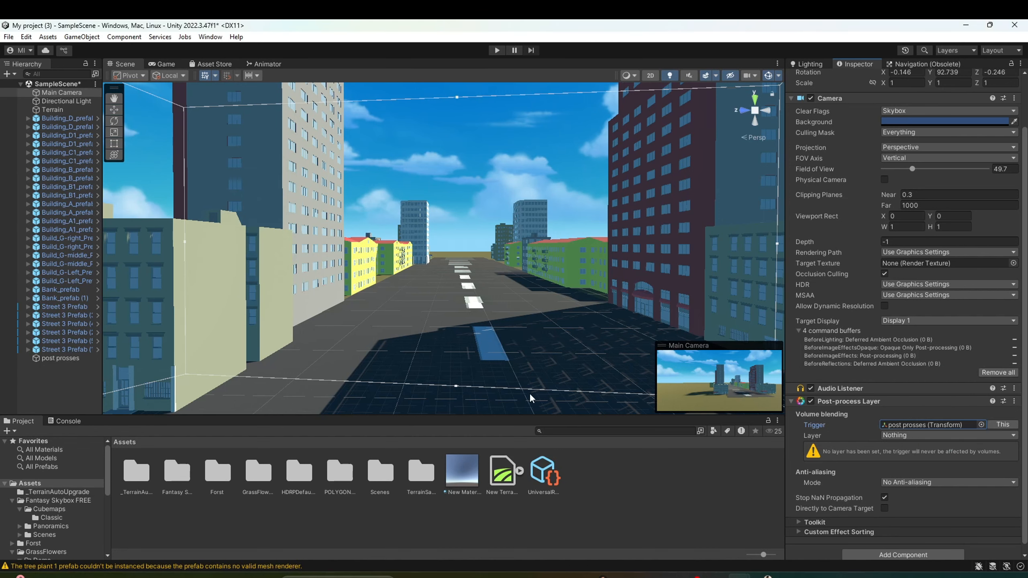
Collapse the Main Camera's Post-process Layer component.
right_click_drag(443, 341, 471, 326)
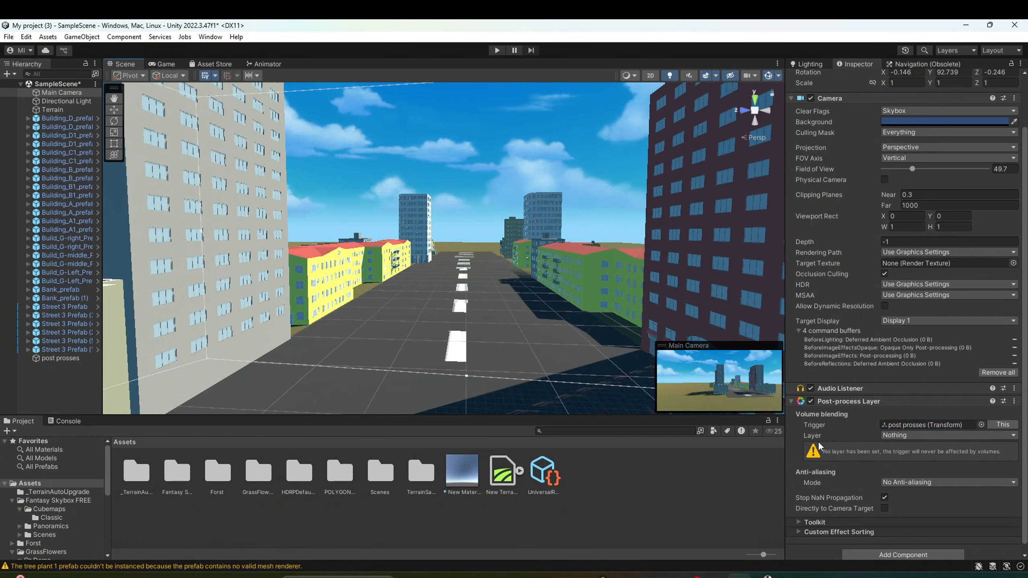
scroll(928, 458, "down", 1)
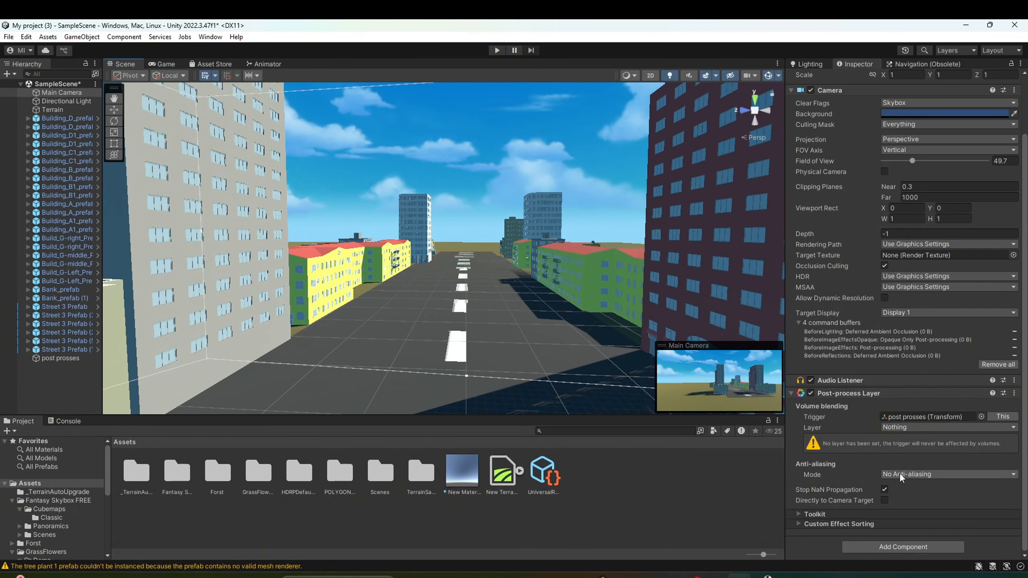
left_click(790, 394)
left_click(838, 458)
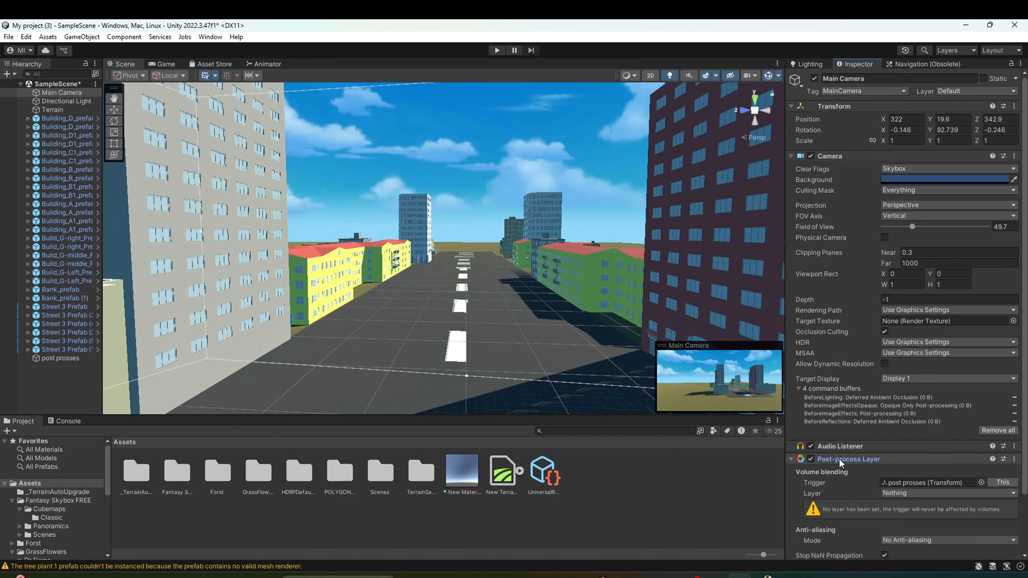
left_click(822, 460)
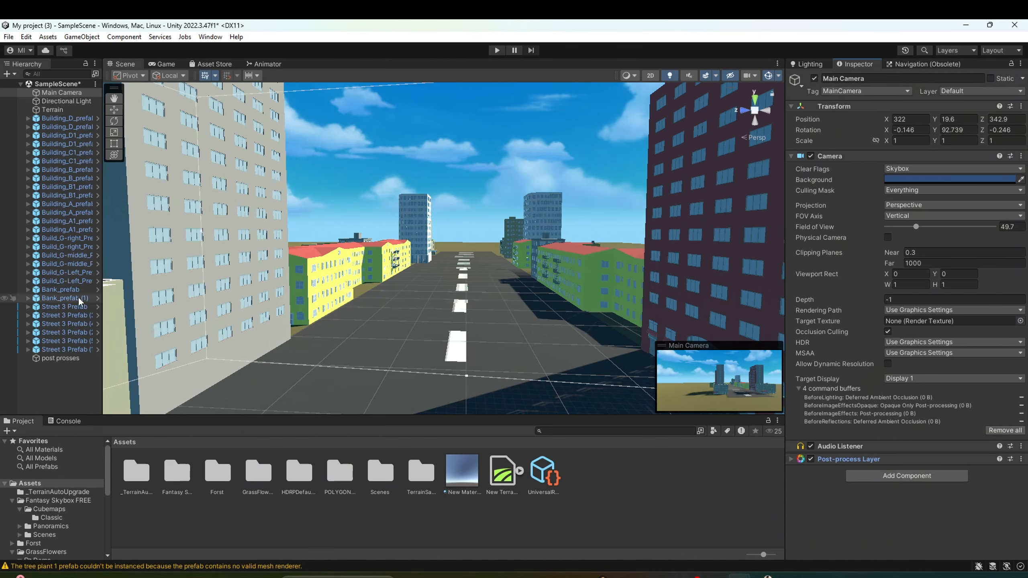
Create a new profile for the "post prosses" volume and add a Bloom effect with all its overrides enabled.
left_click(66, 357)
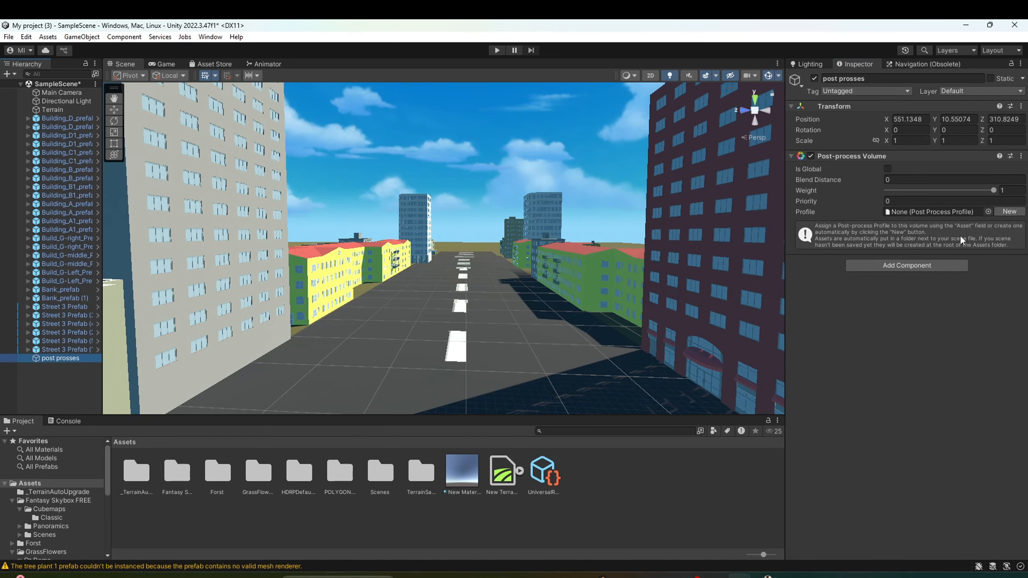
left_click(1009, 212)
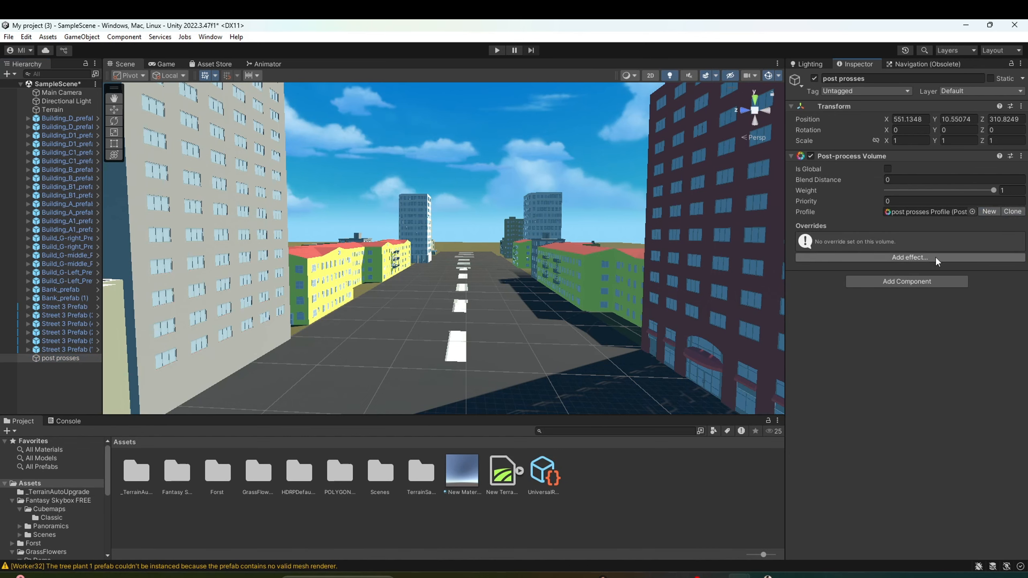
left_click(936, 258)
mouse_move(939, 263)
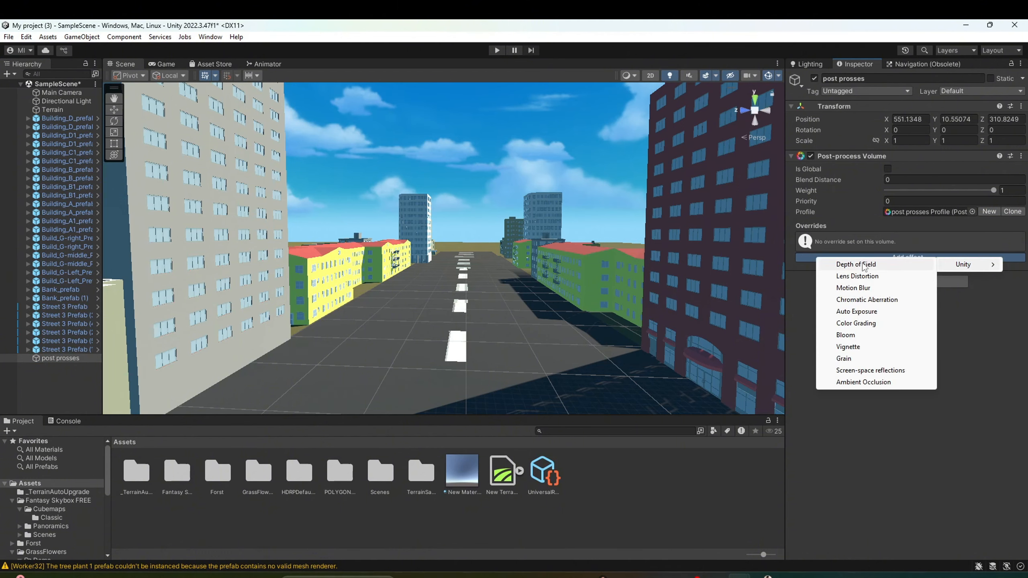
left_click(870, 335)
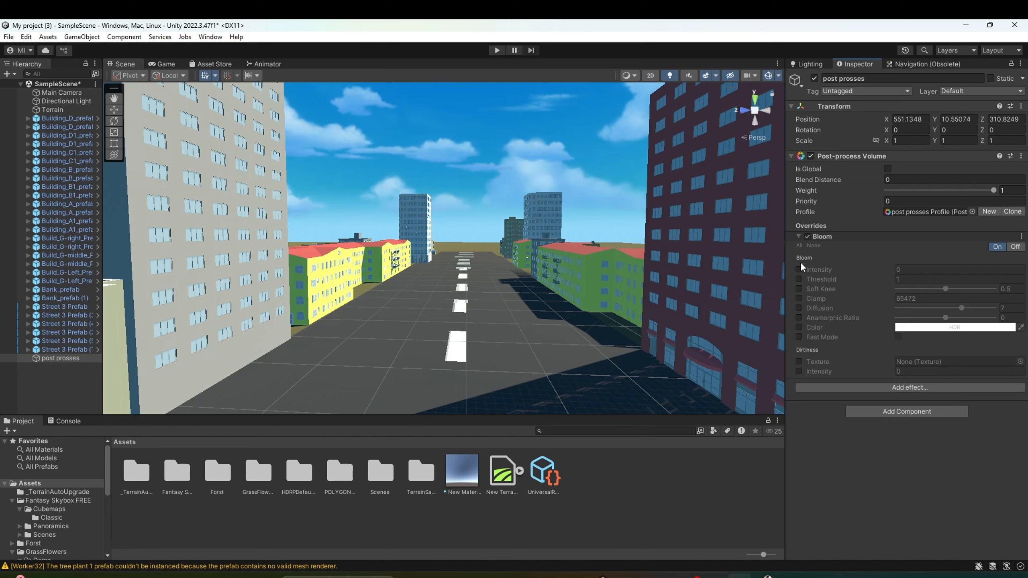
left_click(799, 246)
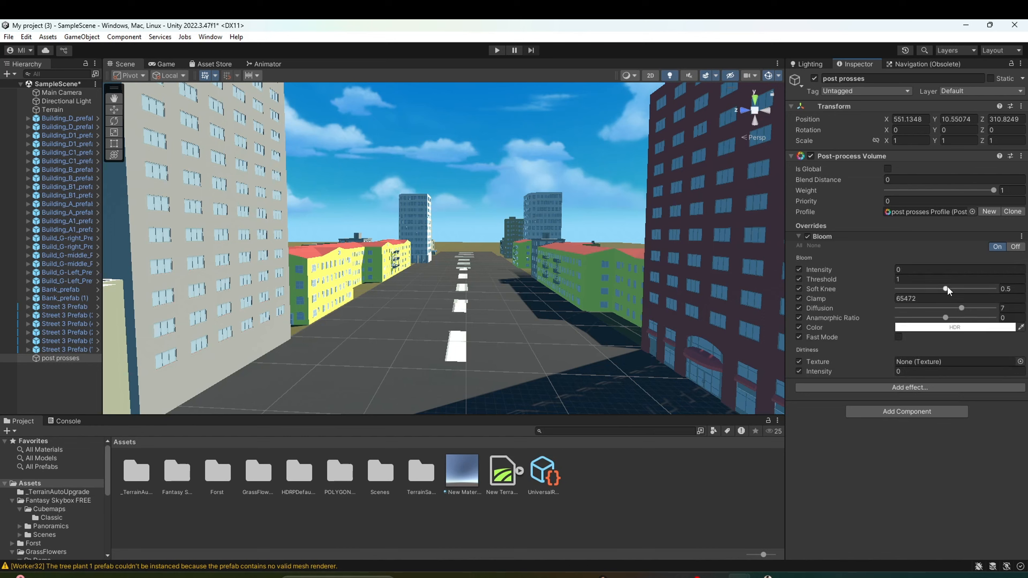
Set the Bloom intensity to 2.4 and preview the city in the Game view.
left_click_drag(885, 269, 855, 282)
left_click(172, 64)
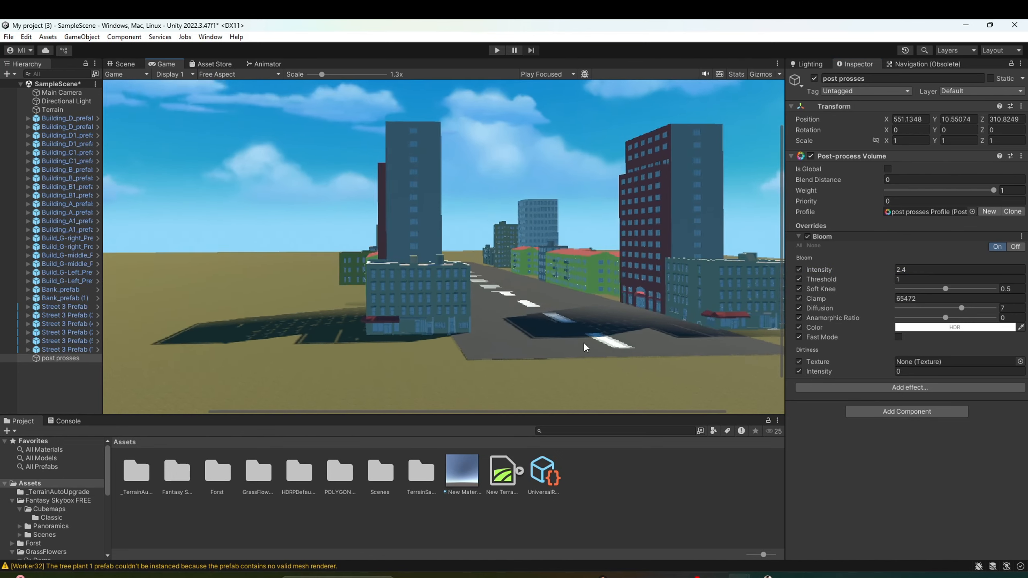
scroll(567, 300, "up", 1)
middle_click_drag(566, 300, 464, 392)
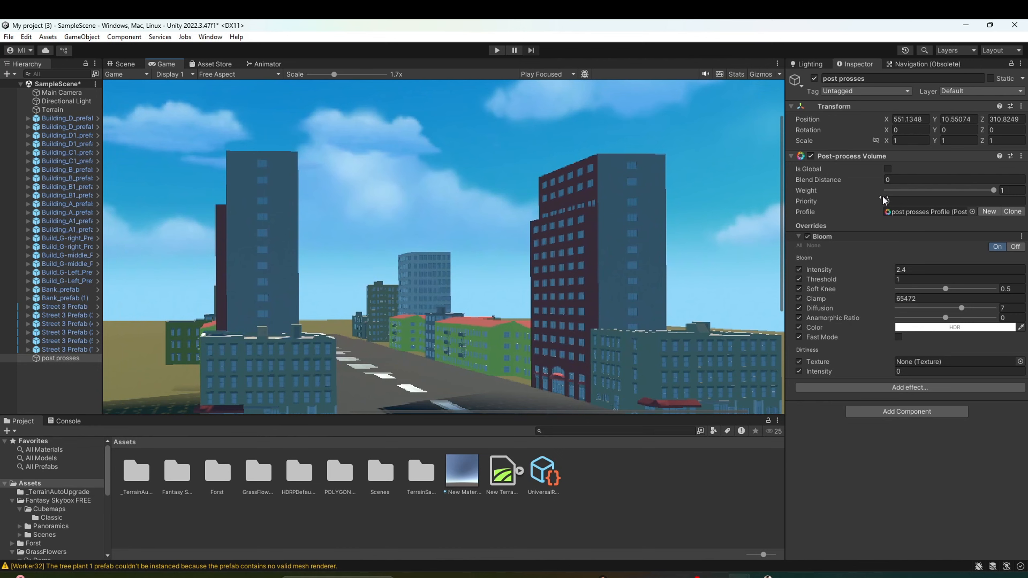
Make the Post-process Volume global and set the Bloom intensity to 4.19 while viewing the street in the Scene view.
left_click(885, 168)
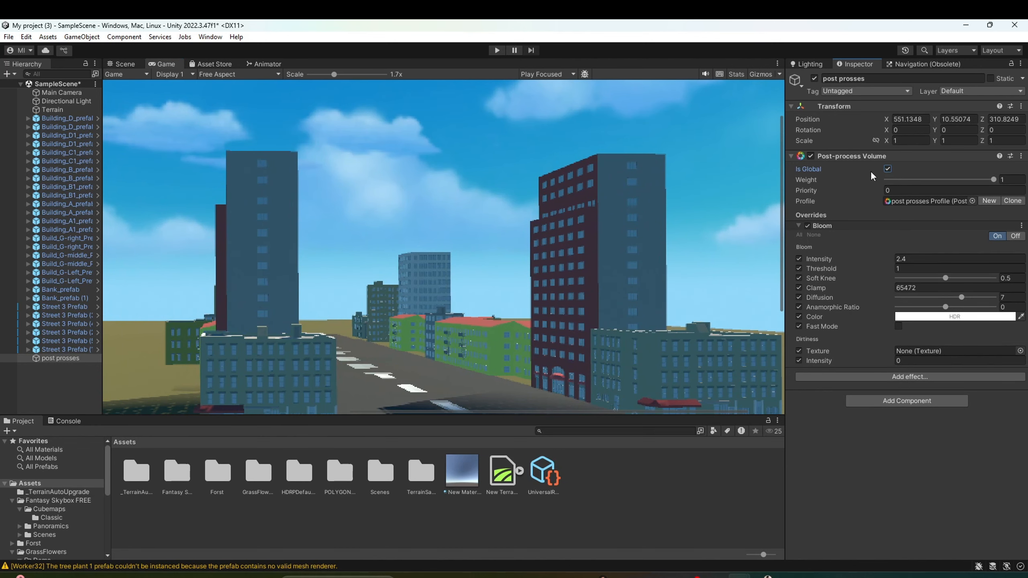
left_click(129, 63)
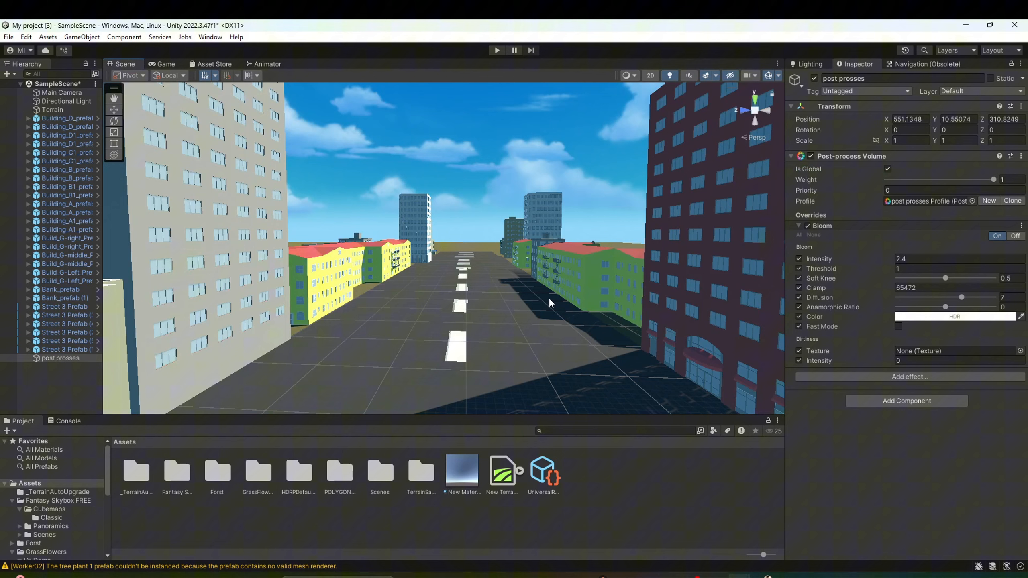
left_click(895, 258)
left_click_drag(901, 256, 899, 257)
scroll(422, 360, "down", 3)
left_click_drag(422, 360, 458, 334, "alt")
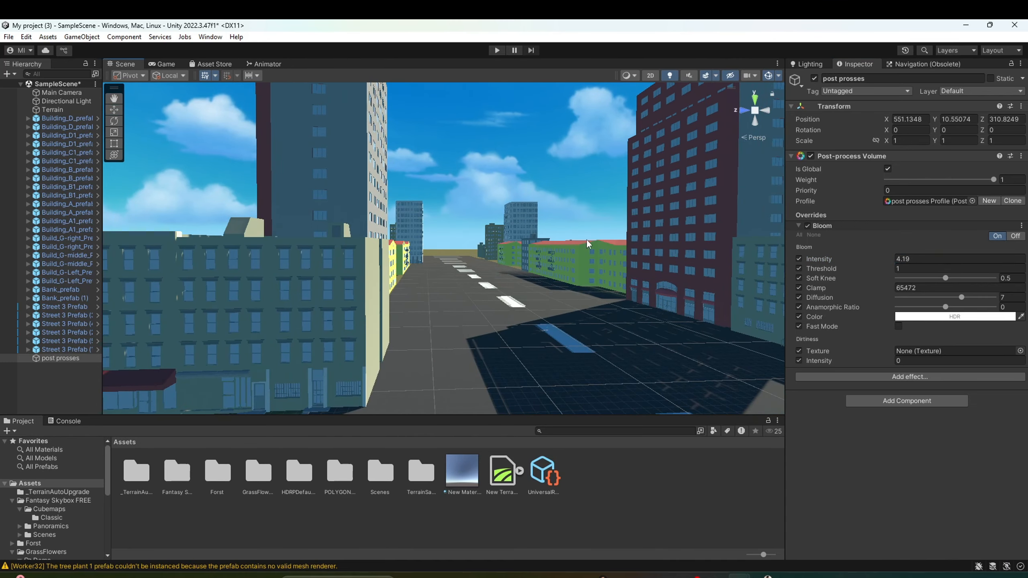
left_click_drag(587, 240, 554, 250, "alt")
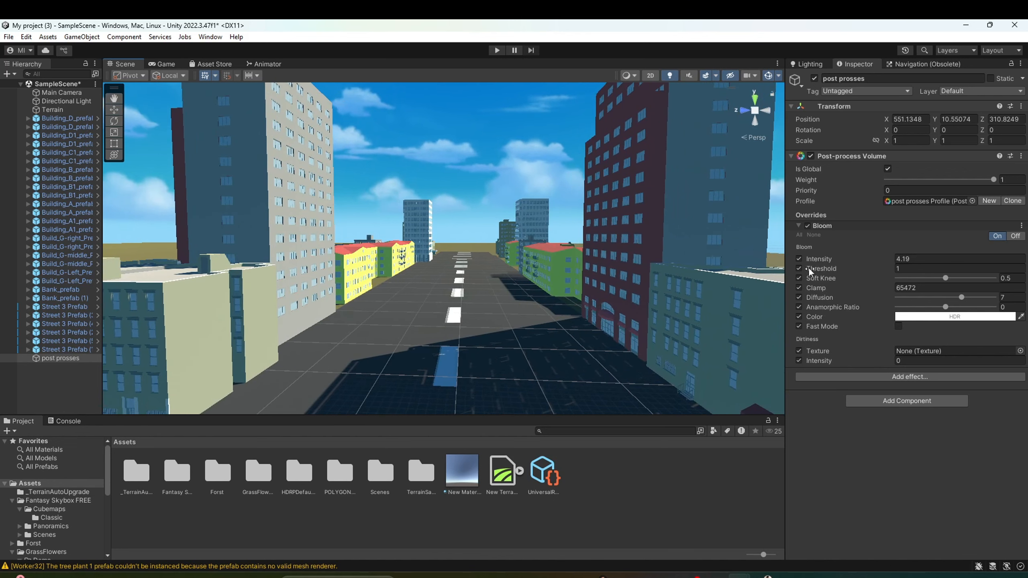
Add a Vignette effect to the volume with all its overrides enabled and raise its intensity.
left_click(918, 378)
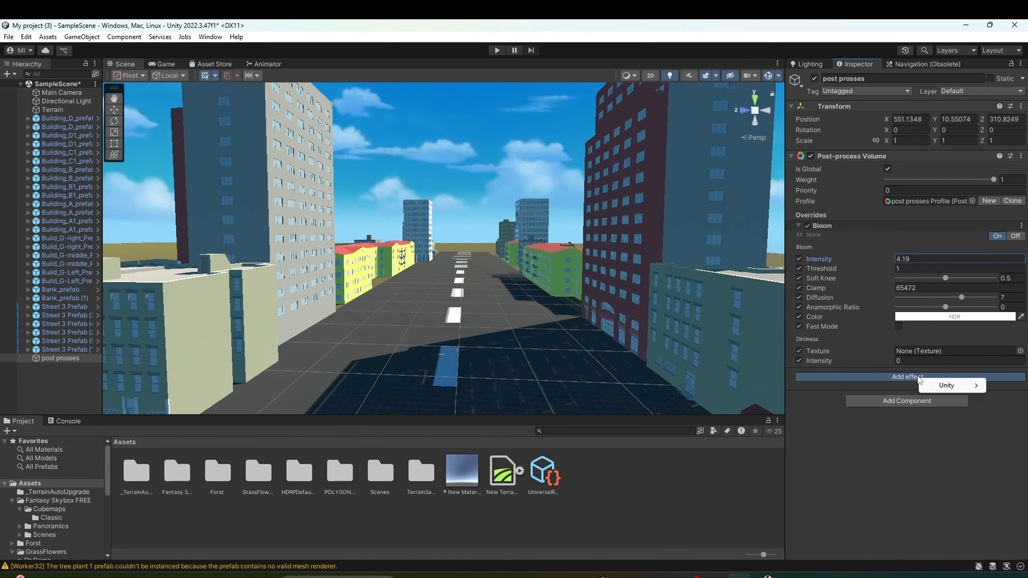
mouse_move(943, 386)
left_click(849, 468)
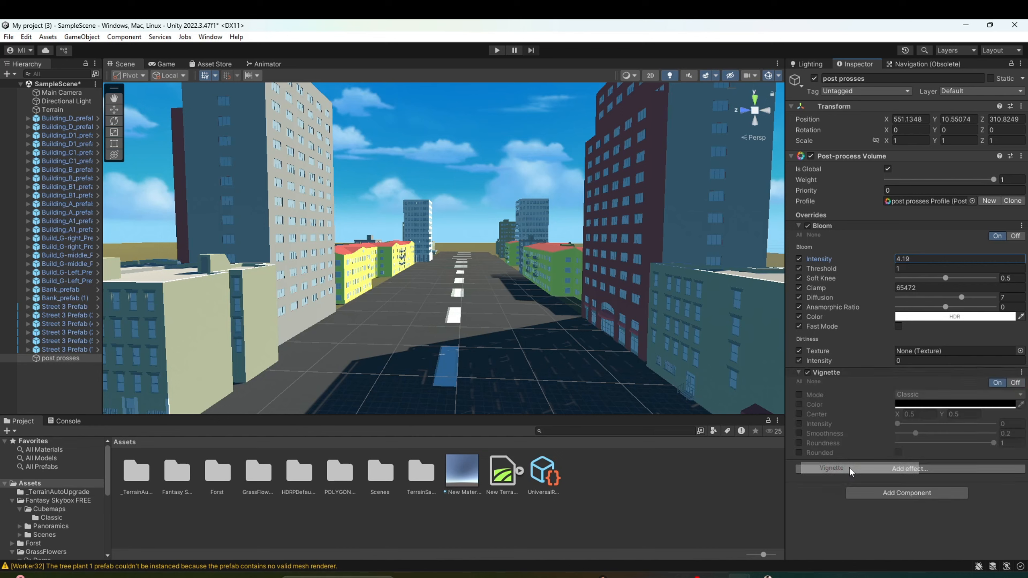
left_click(799, 381)
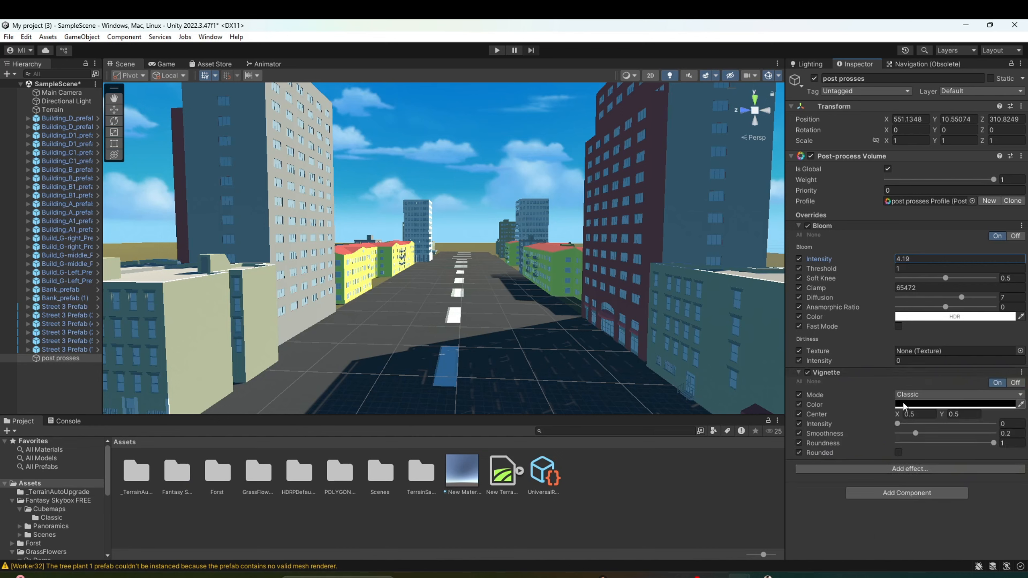
left_click_drag(897, 424, 950, 424)
left_click(181, 66)
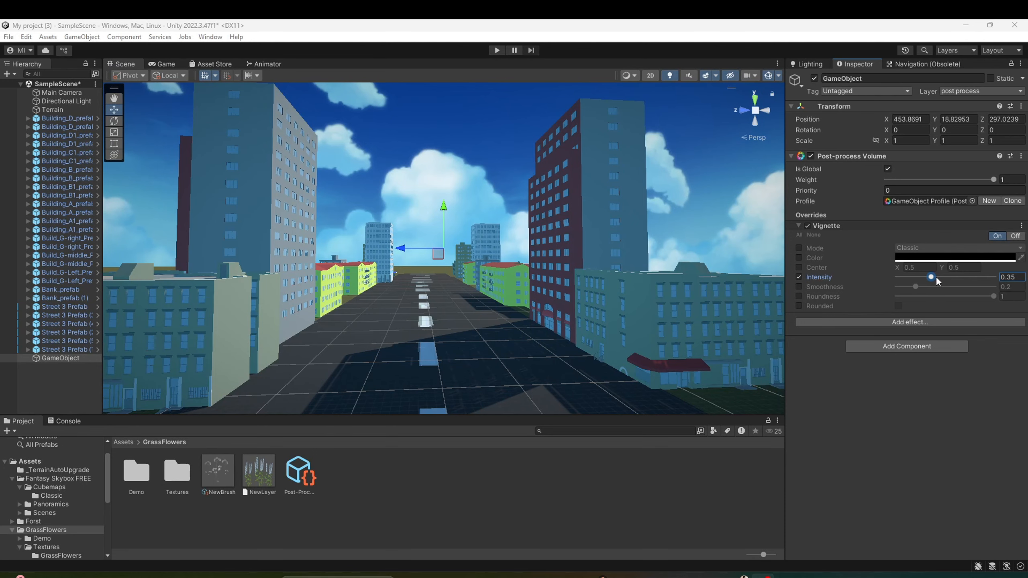
Set the GameObject volume's Vignette intensity to 0.328 and delete that object from the scene.
mouse_move(931, 279)
left_mouse_down()
mouse_move(959, 279)
mouse_move(929, 278)
left_mouse_up()
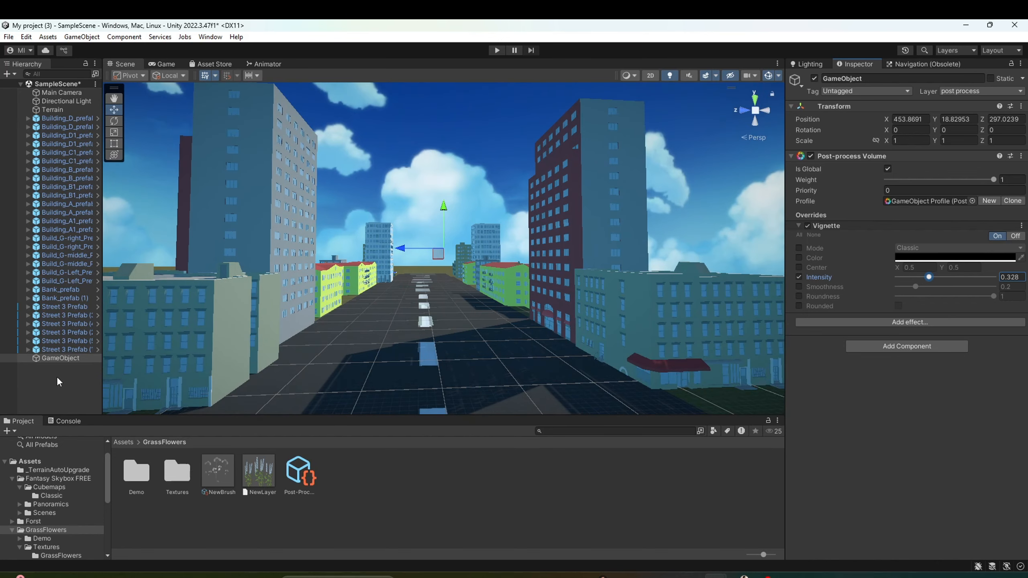
left_click(58, 378)
left_click(69, 359)
left_click(73, 372)
Create a new empty GameObject in the scene and add a Post-process Volume component to it.
right_click(67, 372)
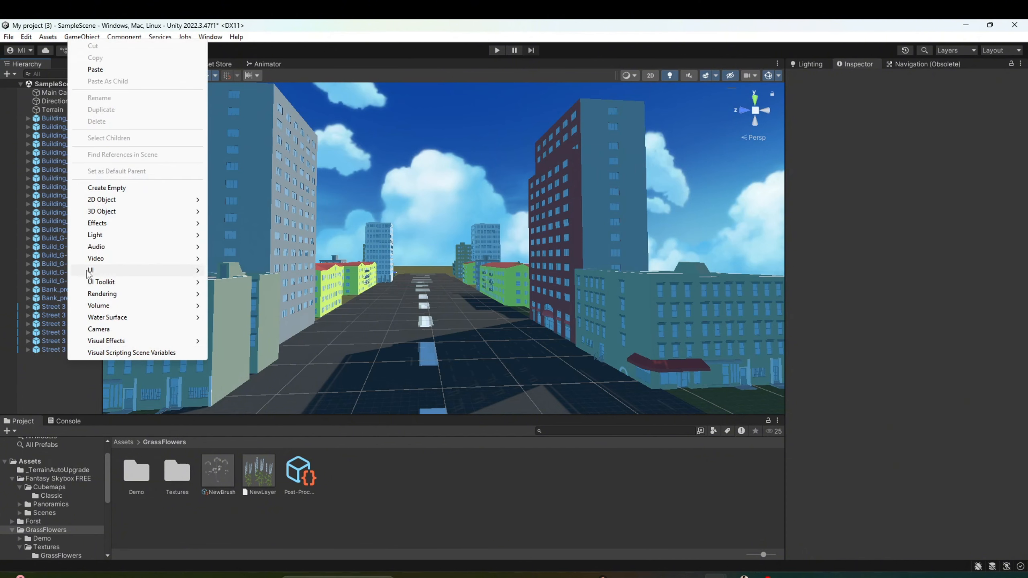
left_click(105, 189)
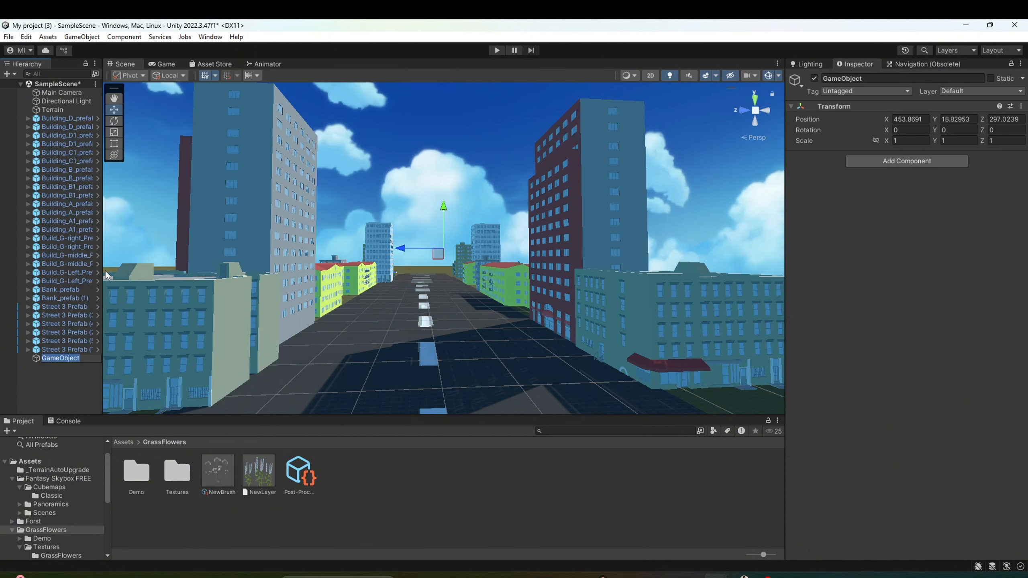
left_click(62, 378)
left_click(76, 357)
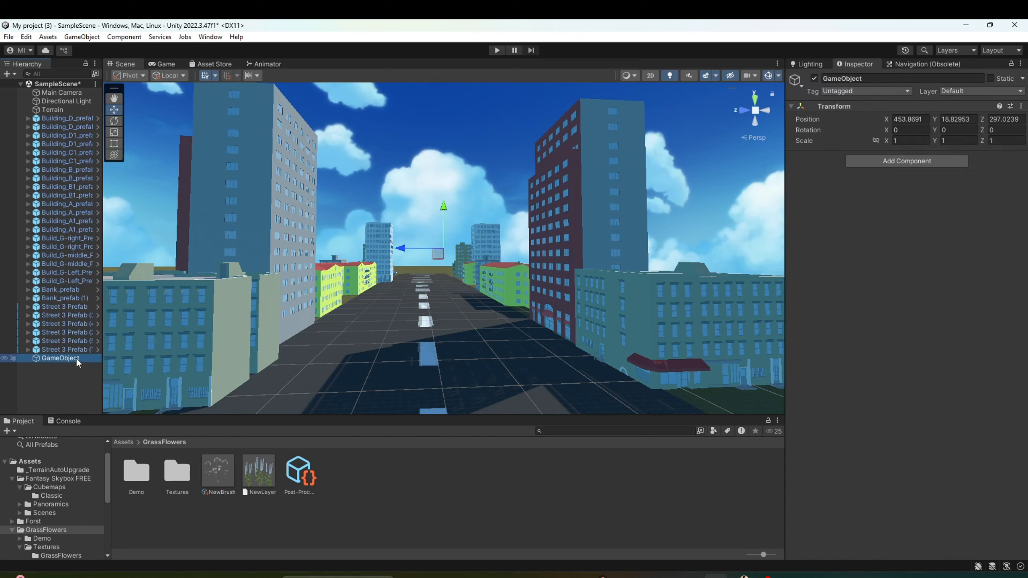
left_click(889, 160)
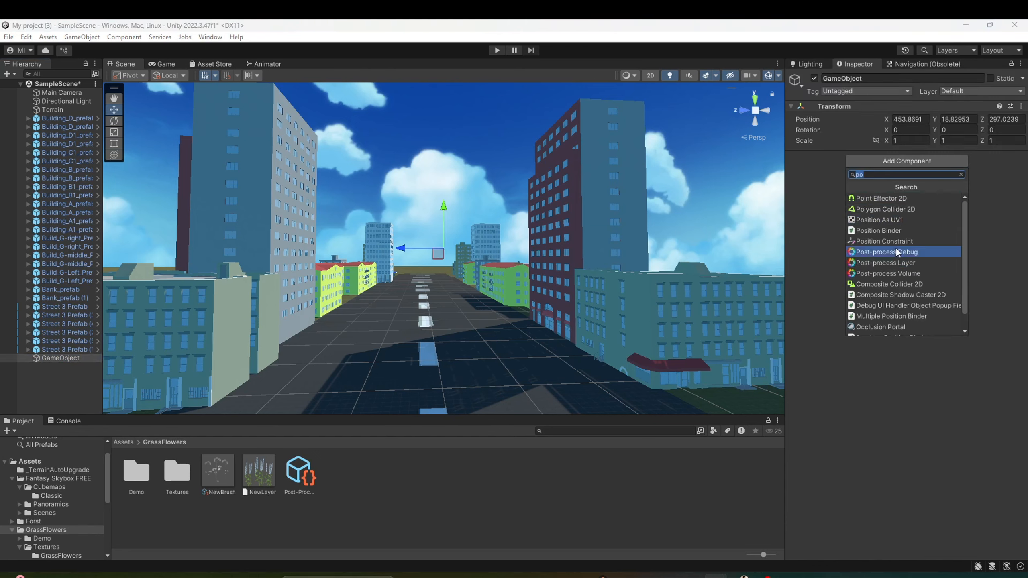
left_click(910, 271)
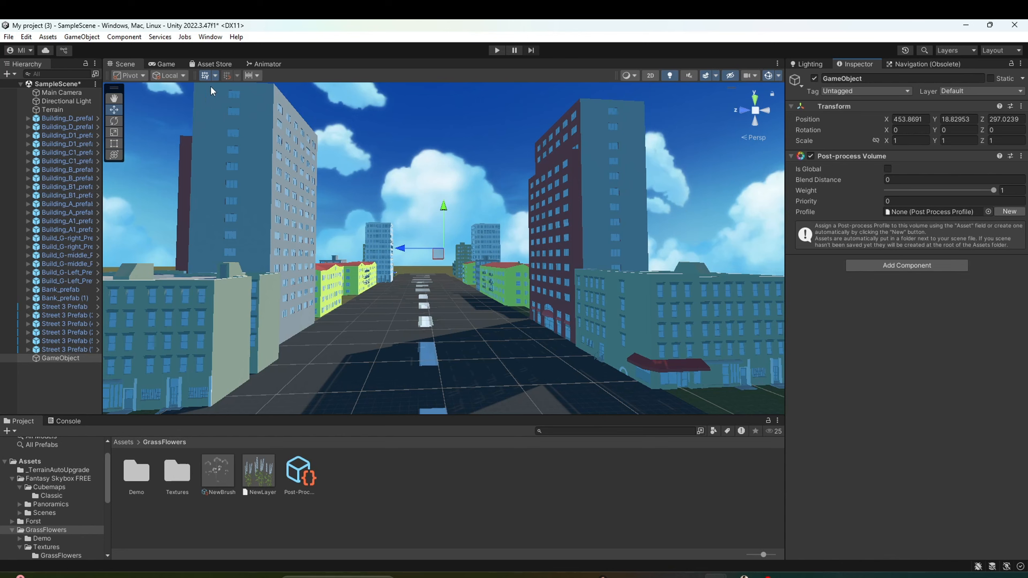
Check the Post Processing package in the Package Manager and return to the Scene view.
left_click(213, 65)
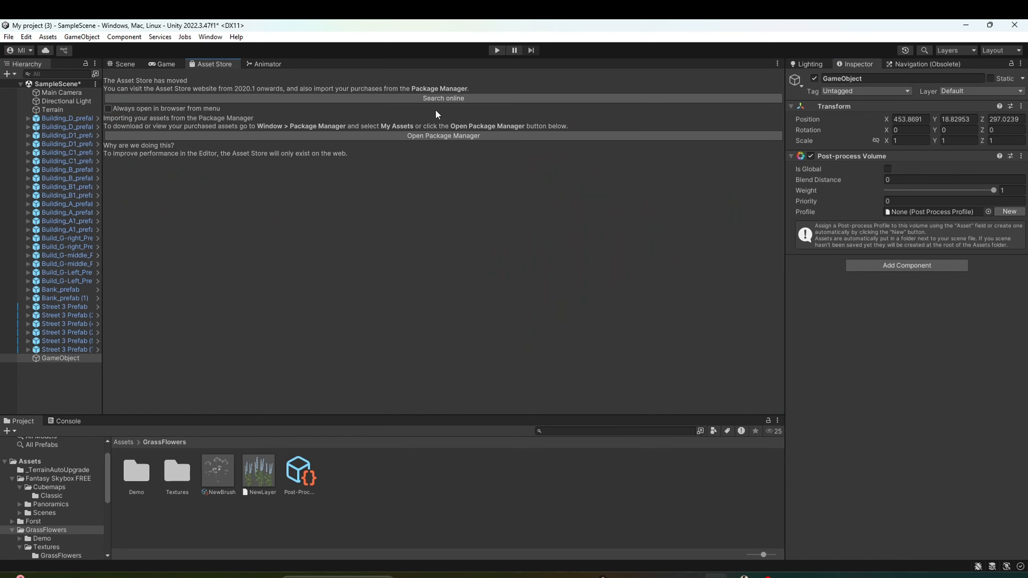
left_click(457, 137)
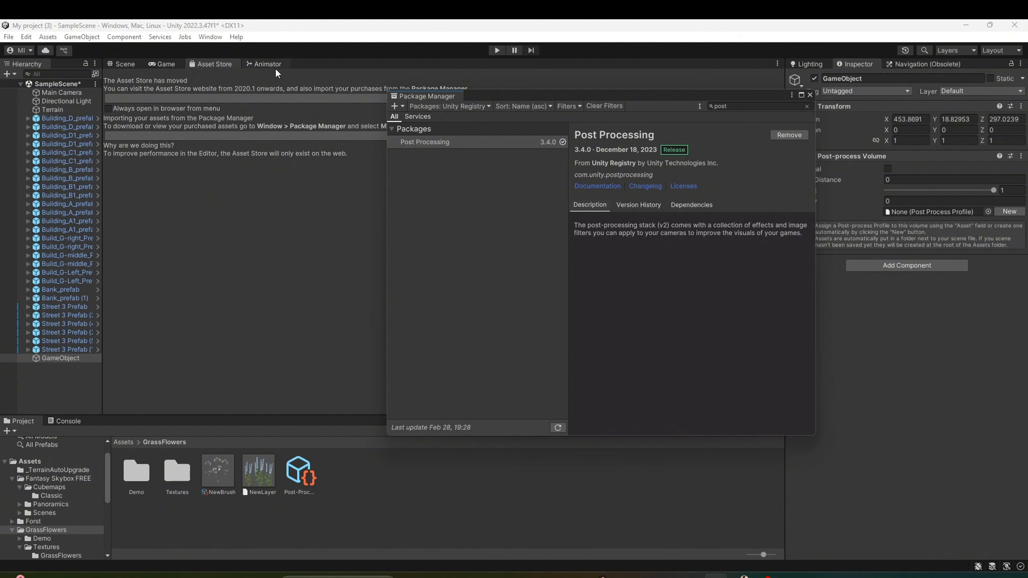
left_click(123, 63)
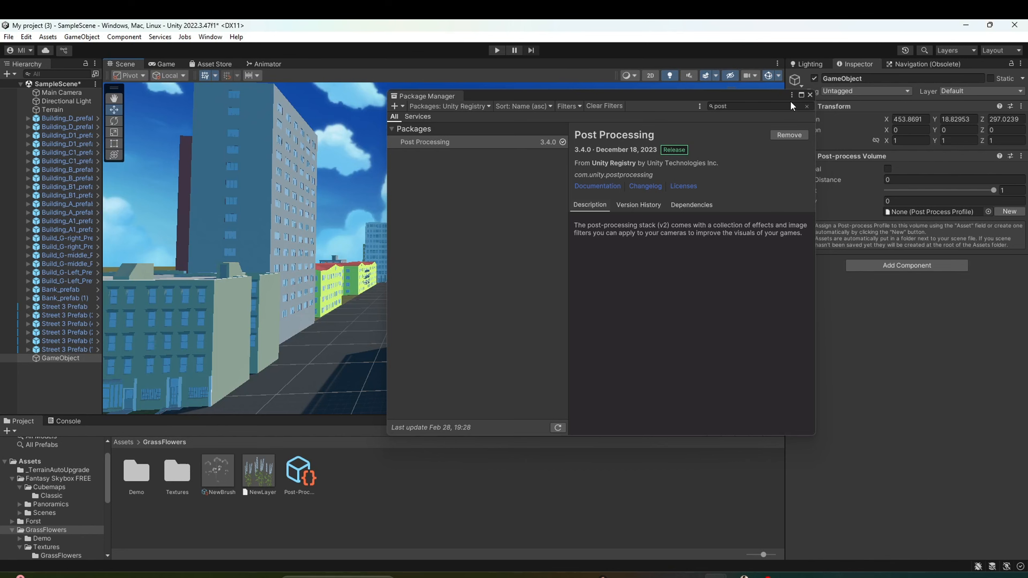
left_click(809, 95)
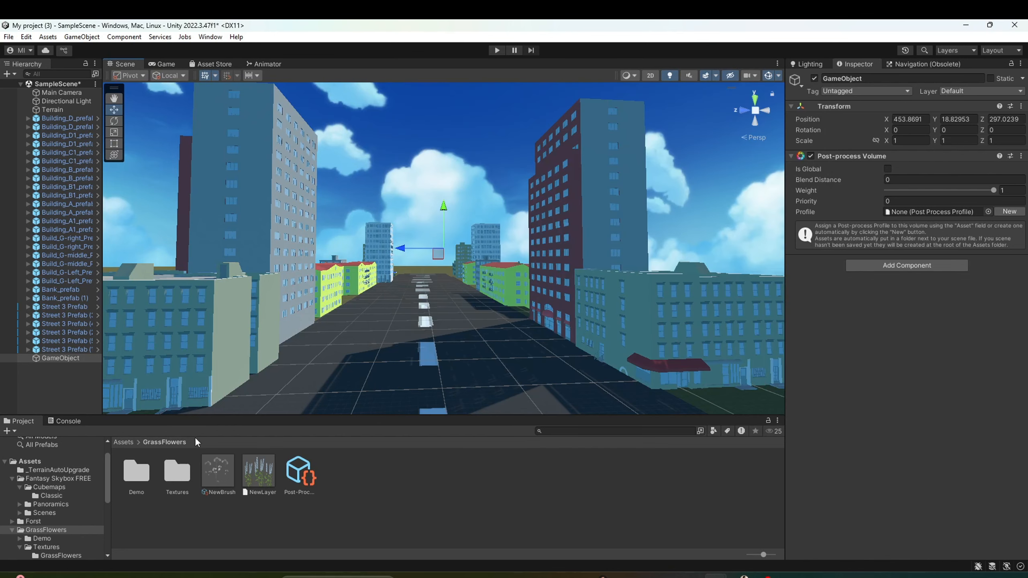
Create a new profile for the GameObject's Post-process Volume and open the project's layer definitions.
left_click(71, 360)
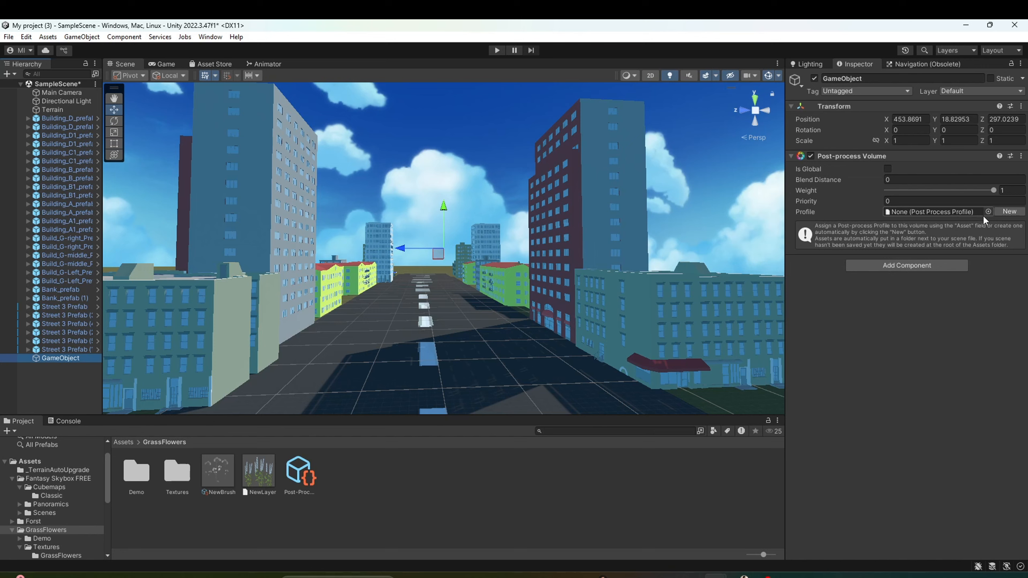
left_click(1010, 211)
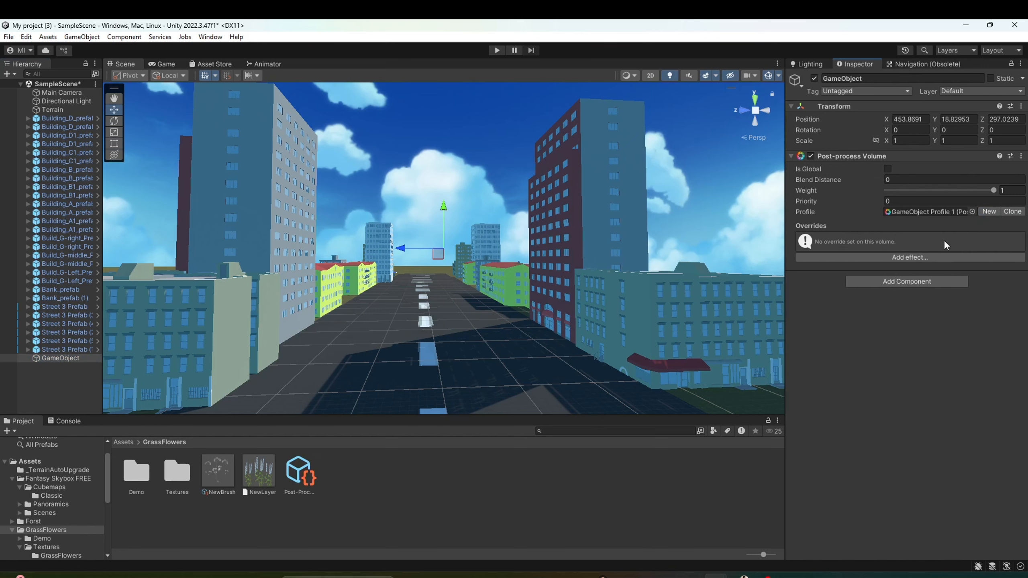
left_click(999, 93)
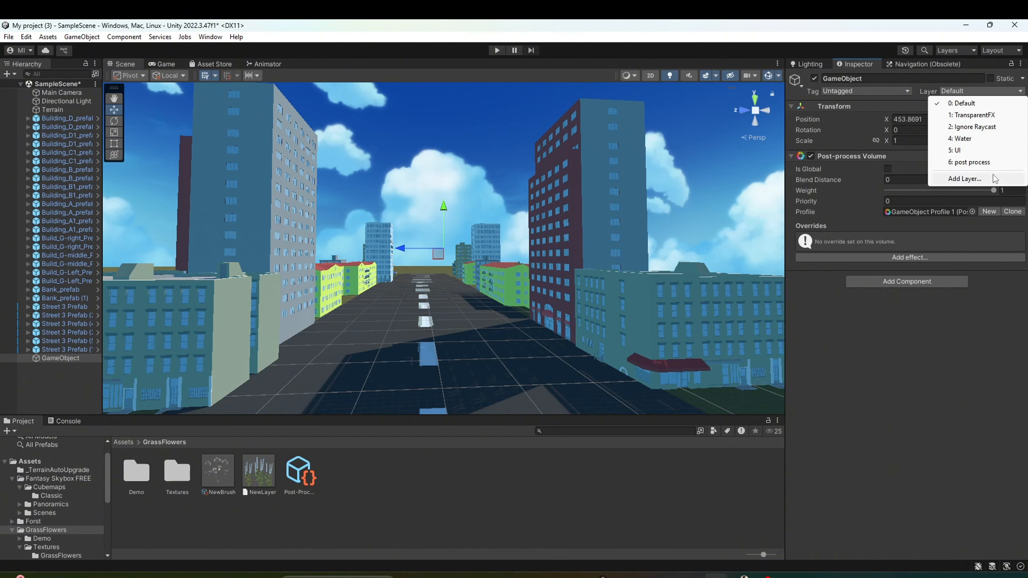
left_click(964, 178)
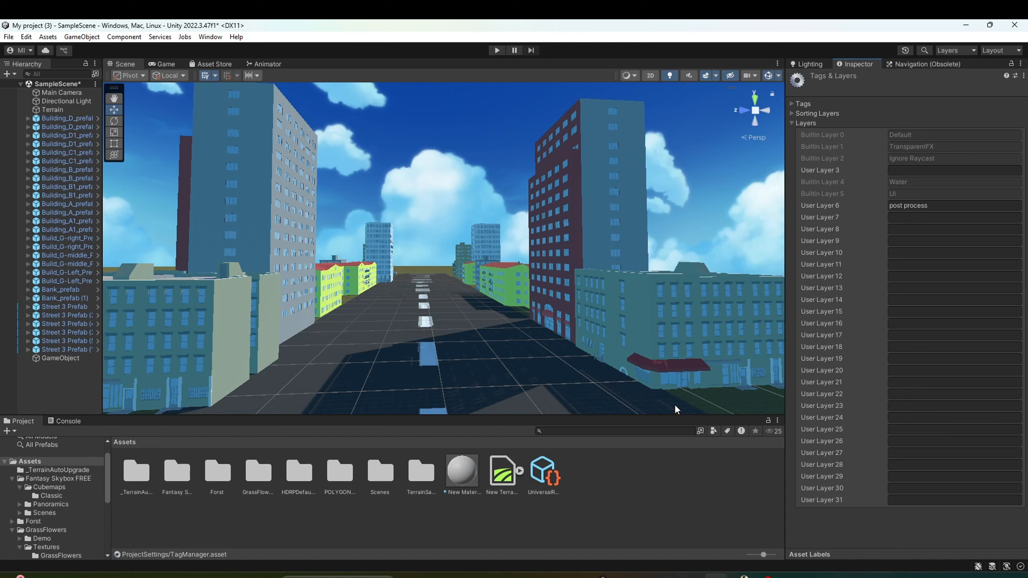
Assign the GameObject to the post process layer and make its Post-process Volume global.
left_click(64, 359)
left_click(986, 93)
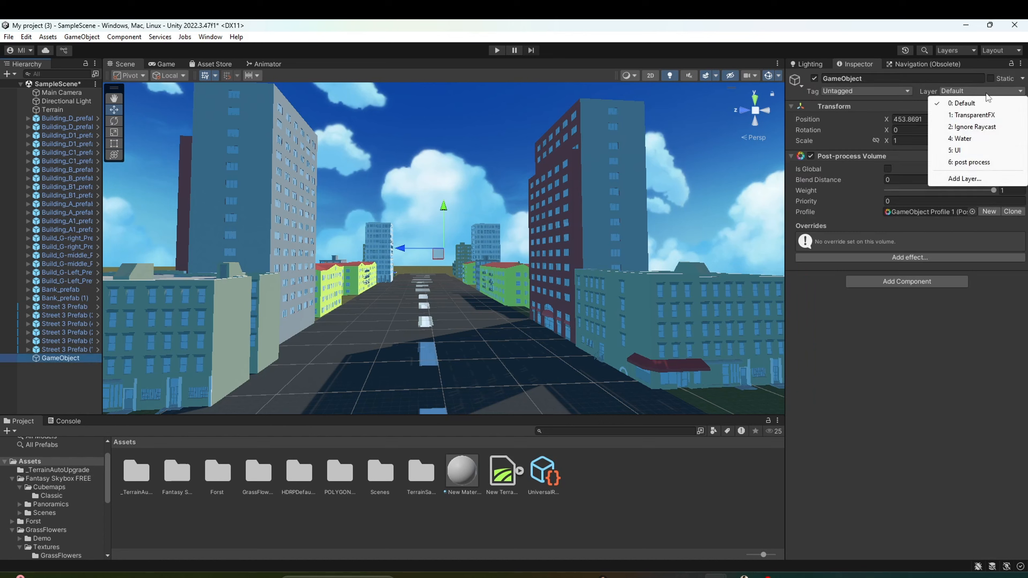
left_click(975, 163)
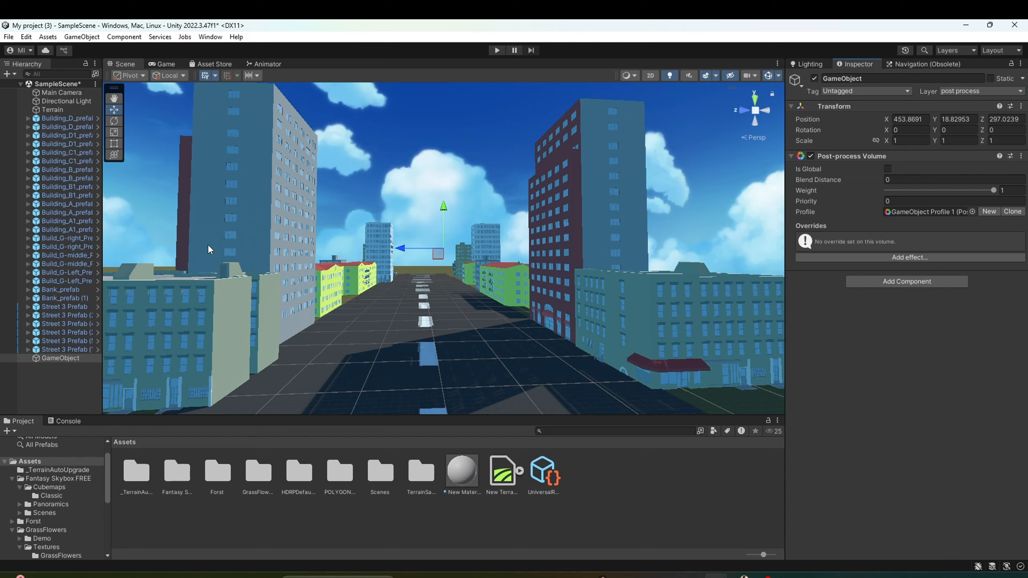
left_click(887, 168)
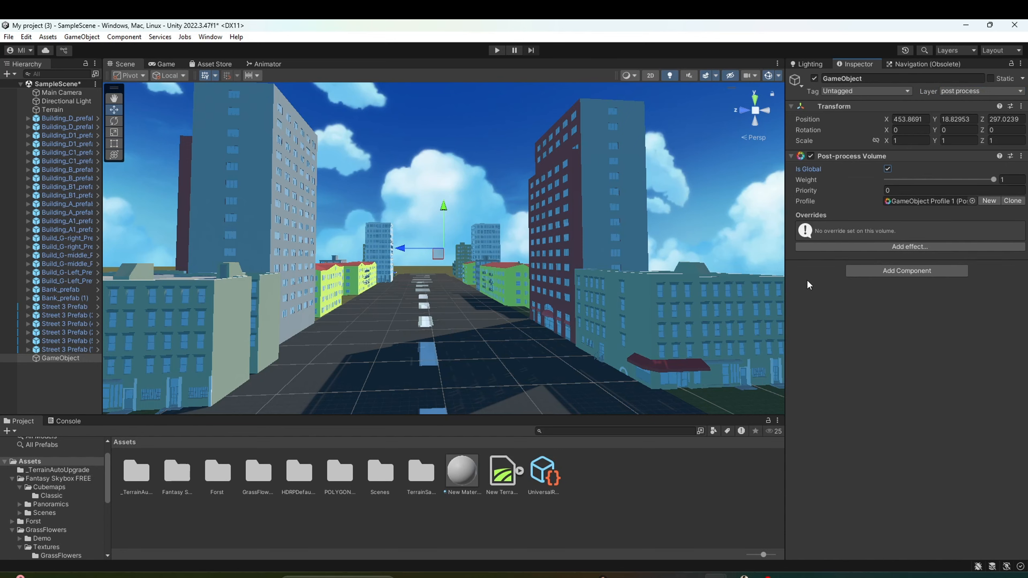
Remove the Post-process Layer component from the Main Camera and add a fresh one.
left_click(66, 95)
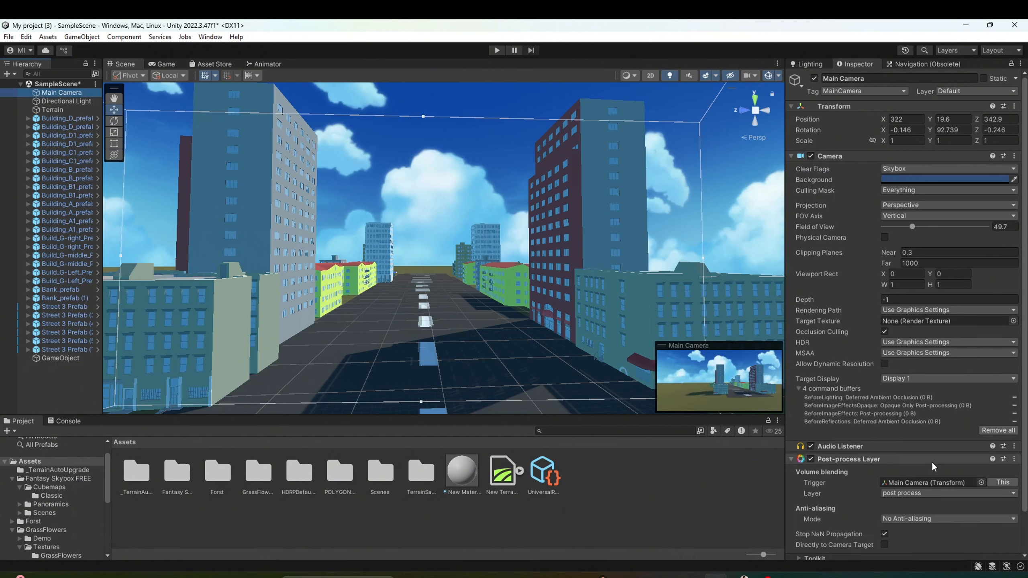
left_click(1014, 459)
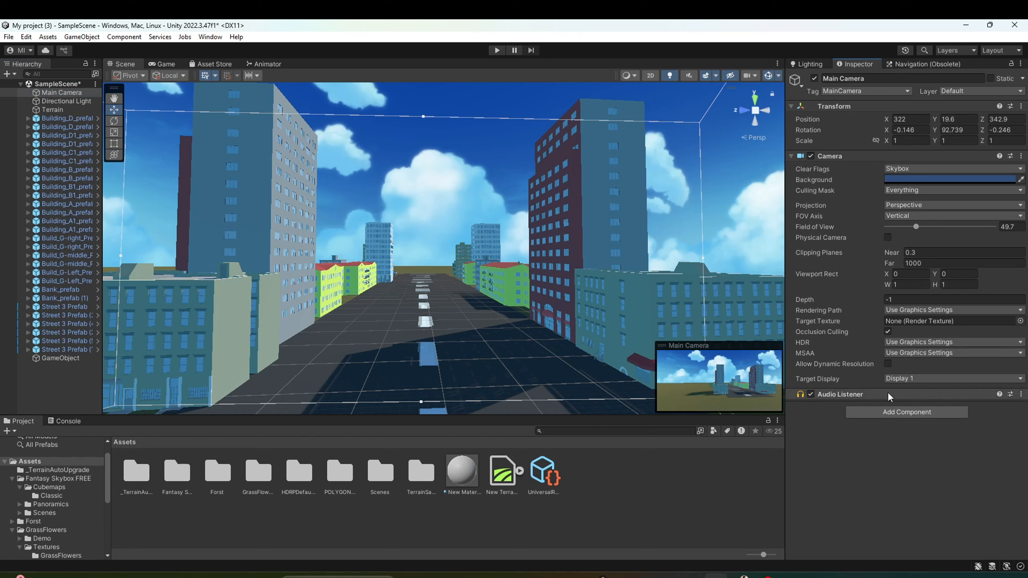
left_click(881, 413)
type("po")
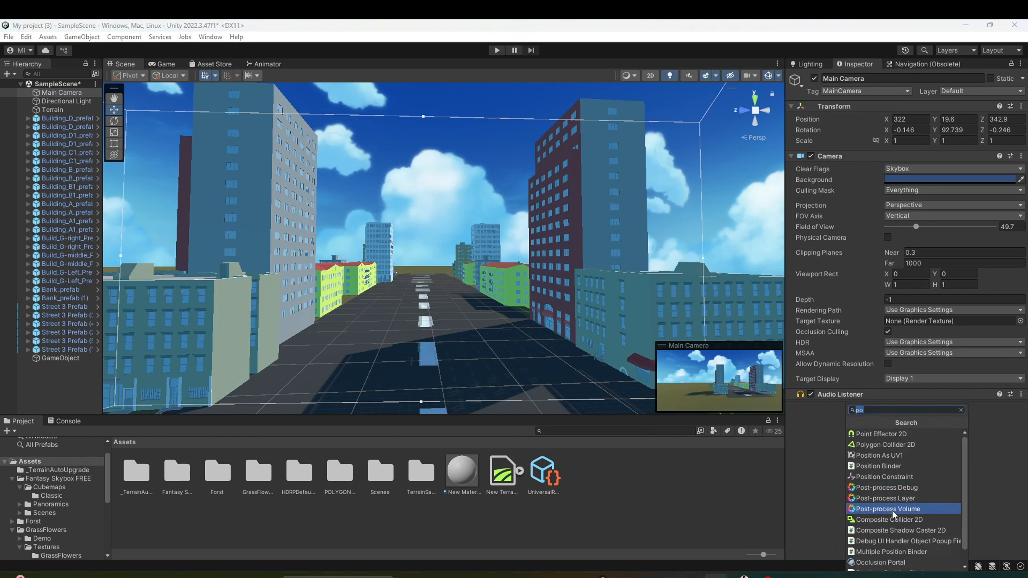
left_click(899, 497)
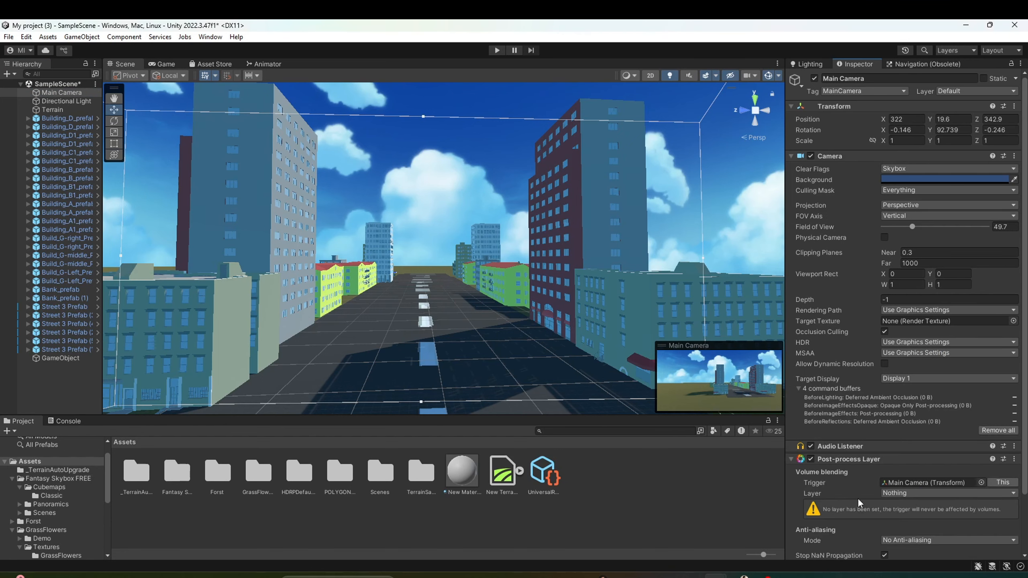
Set the volume blending layer of the Main Camera's Post-process Layer to post process.
scroll(890, 478, "down", 3)
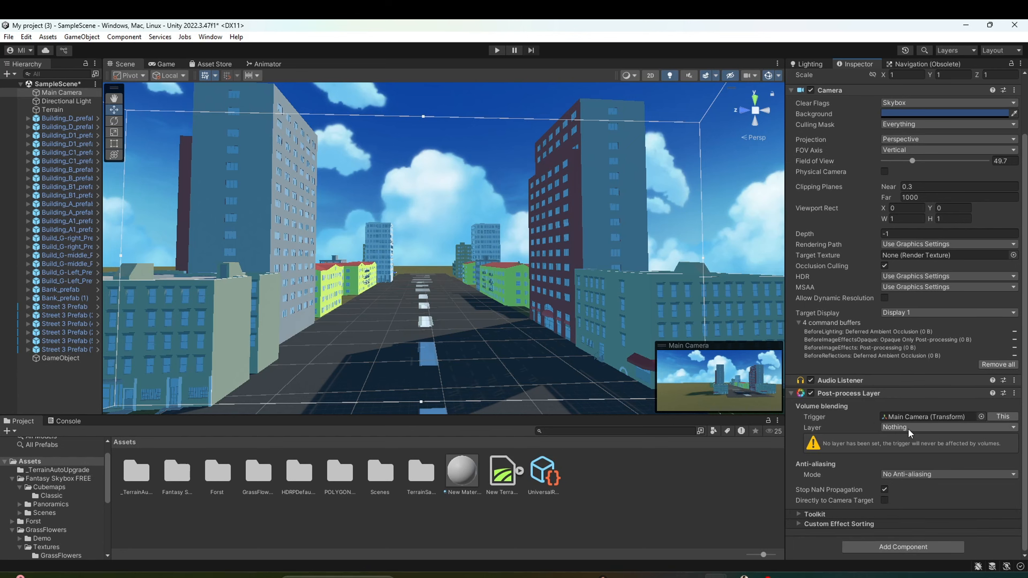
left_click(928, 429)
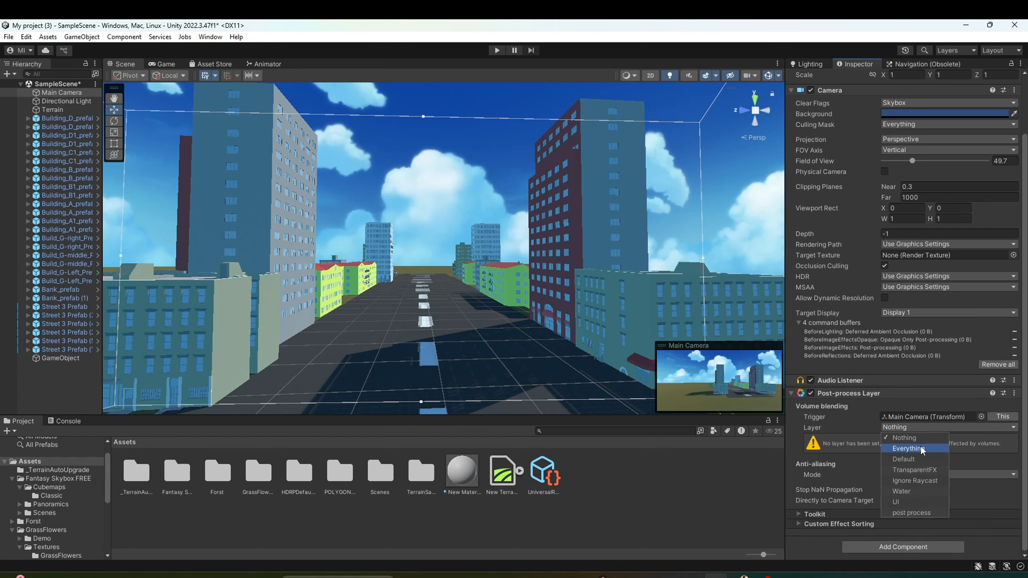
left_click(915, 512)
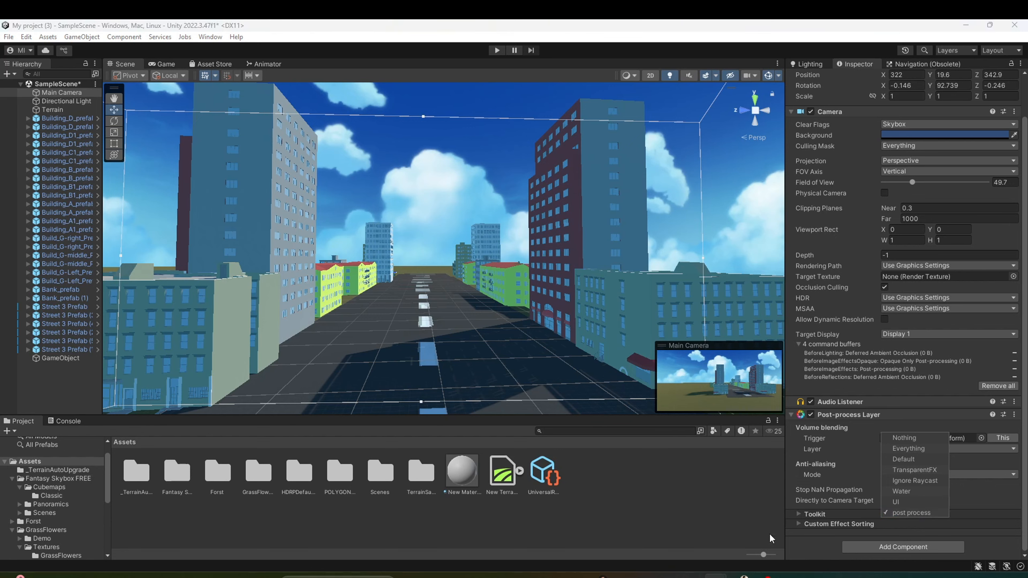
left_click(717, 509)
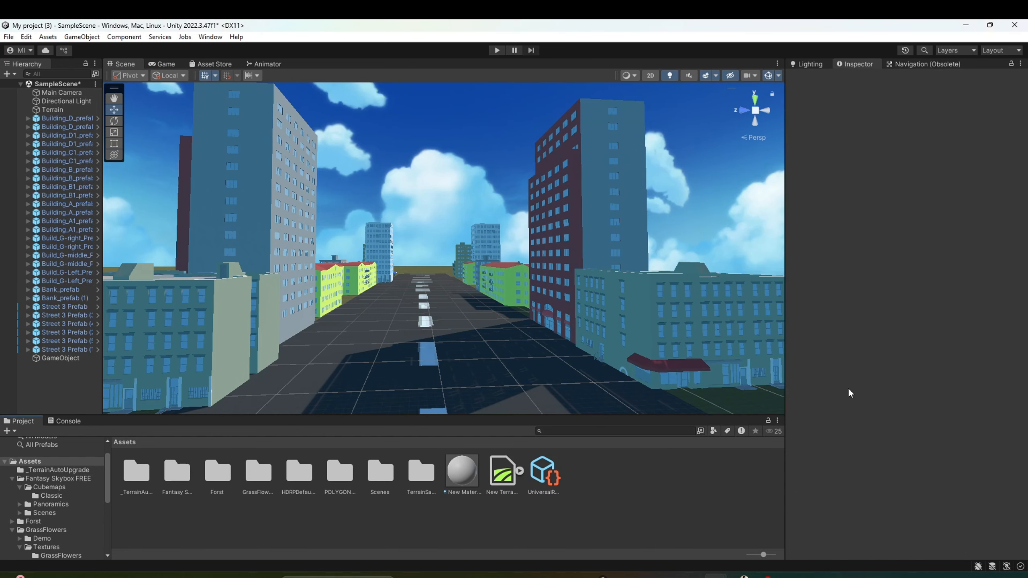
Add a Vignette effect to the GameObject's volume with all overrides enabled and an intensity of 0.361.
left_click(69, 356)
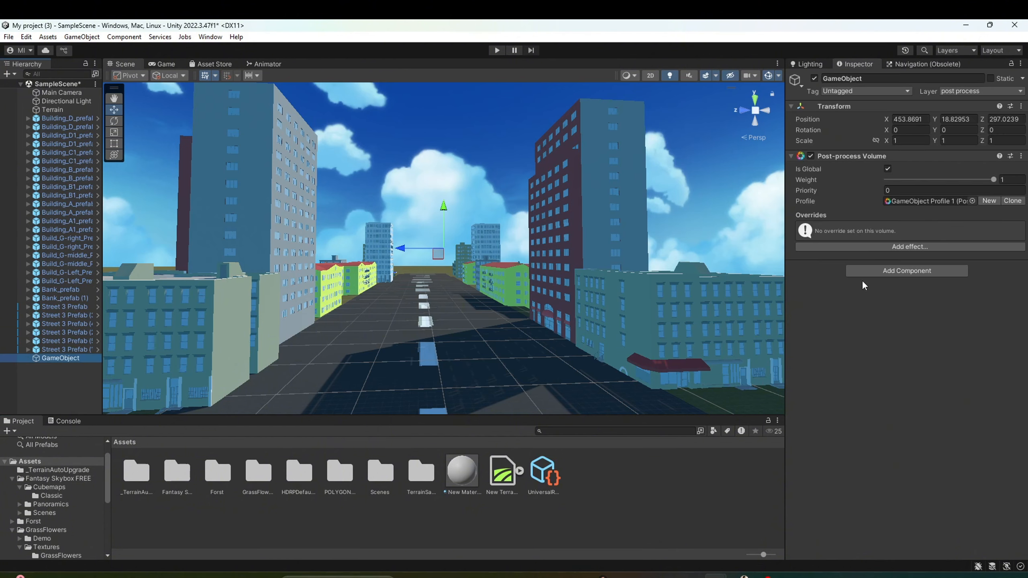
left_click(913, 246)
mouse_move(934, 253)
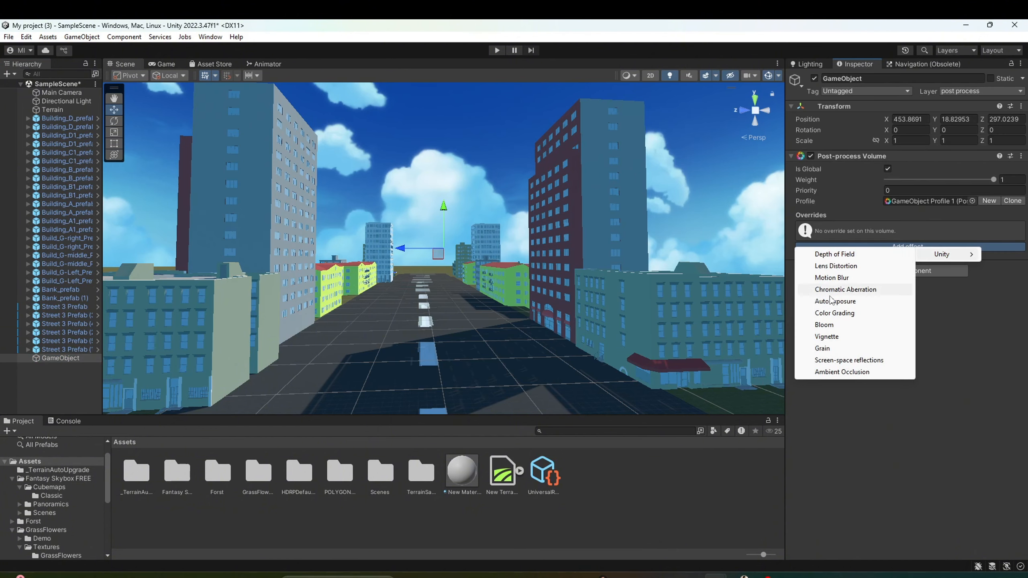
left_click(839, 337)
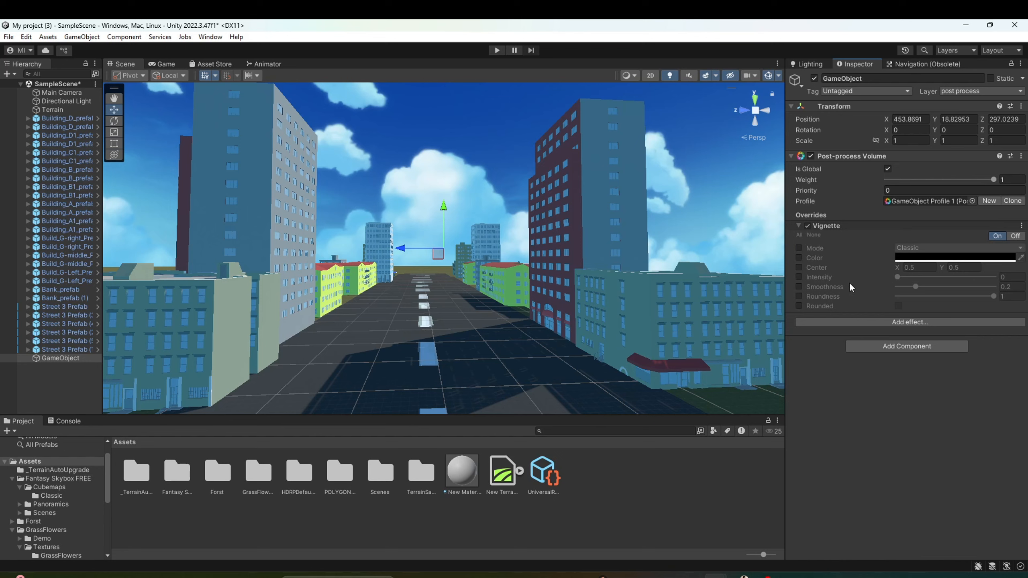
left_click(799, 234)
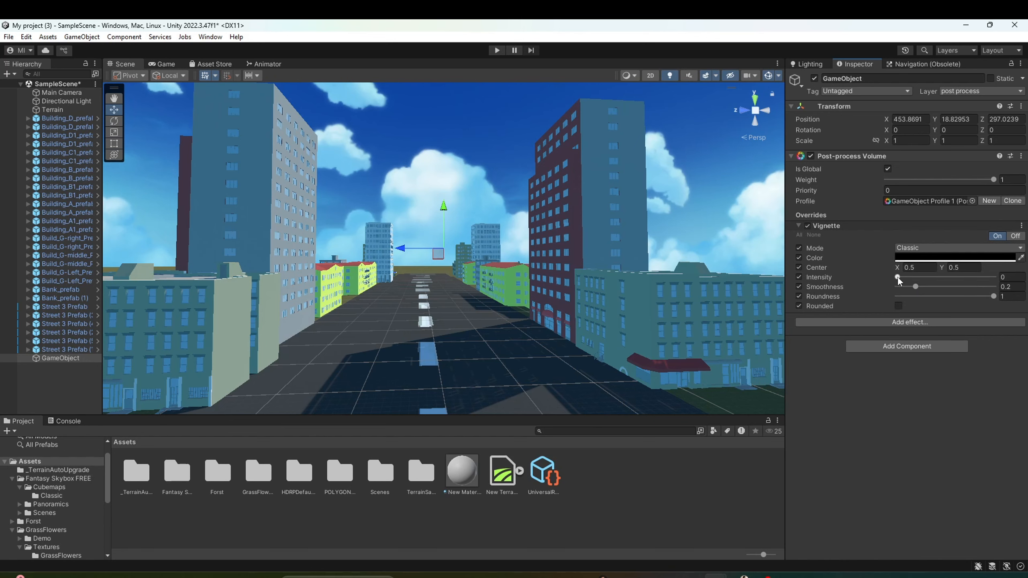
left_click_drag(898, 277, 933, 284)
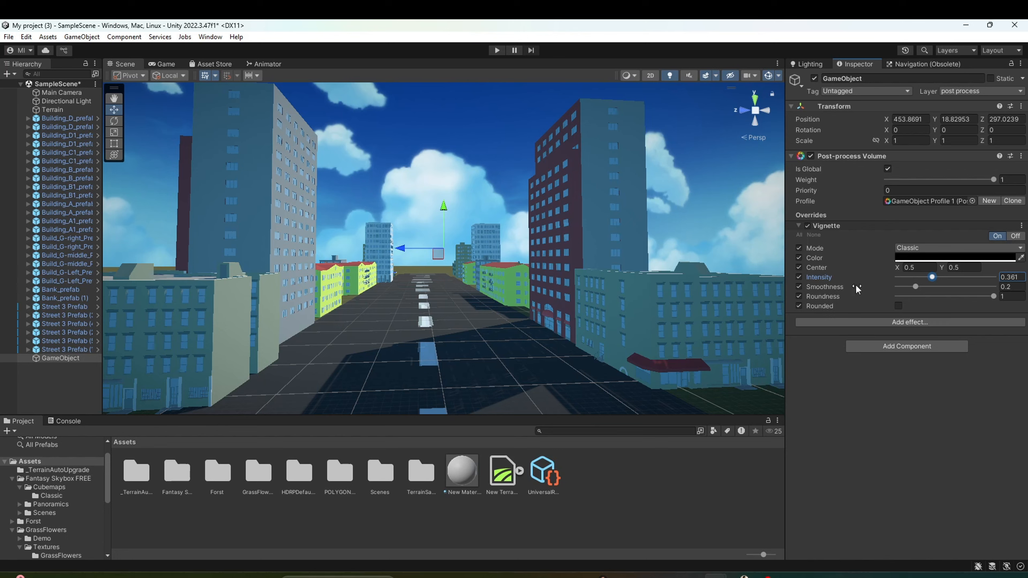
Add a Color Grading effect to the GameObject's Post-process Volume.
left_click(904, 321)
mouse_move(933, 330)
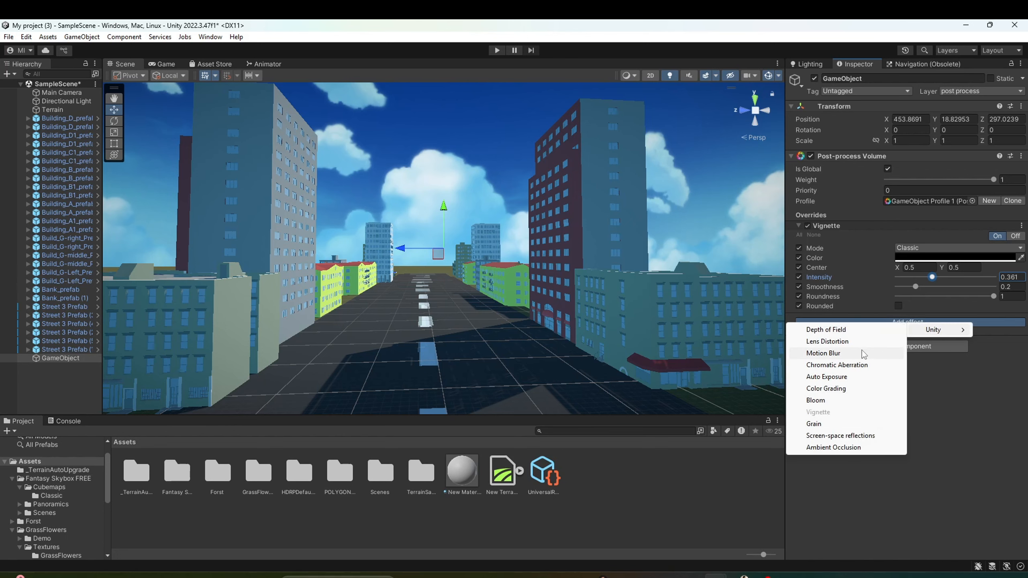
left_click(844, 389)
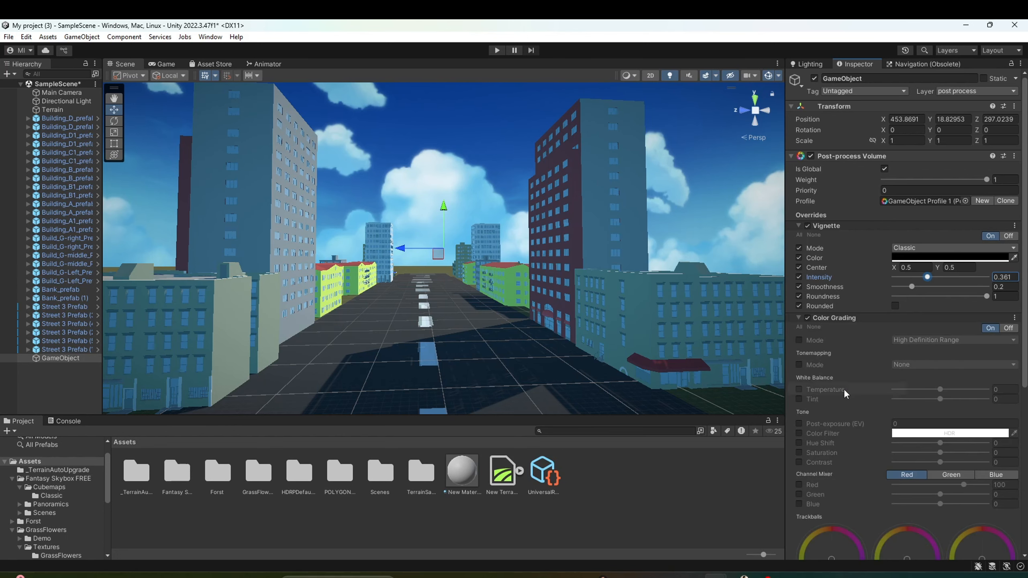
scroll(933, 519, "down", 2)
scroll(933, 519, "down", 3)
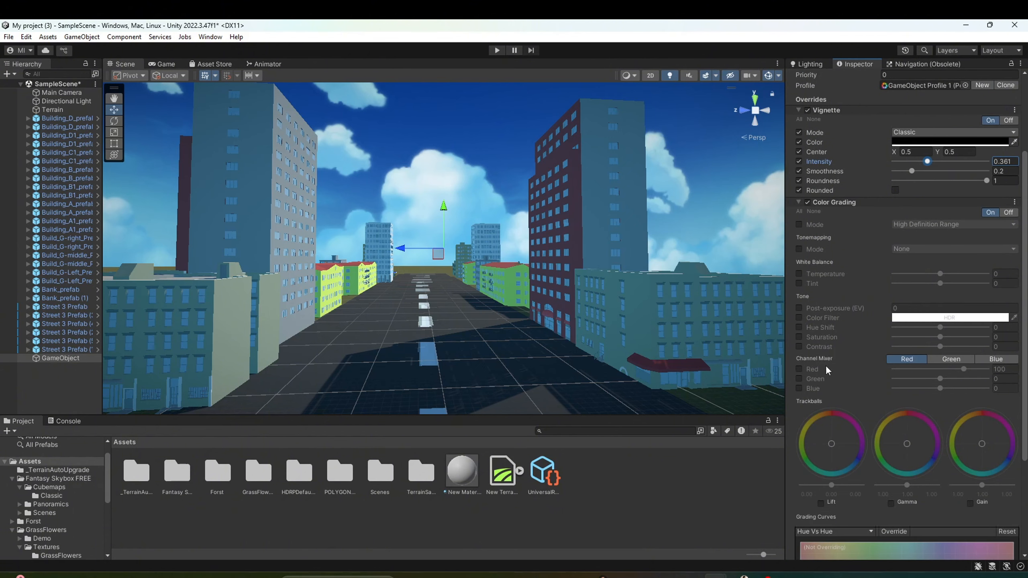
Try the Post-exposure and Color Filter overrides of the Color Grading effect and disable both again.
left_click(798, 308)
left_click(801, 318)
left_click(799, 318)
left_click(799, 307)
Enable the Red, Green and Blue overrides of the Channel Mixer and set Red to 38.
scroll(882, 436, "down", 2)
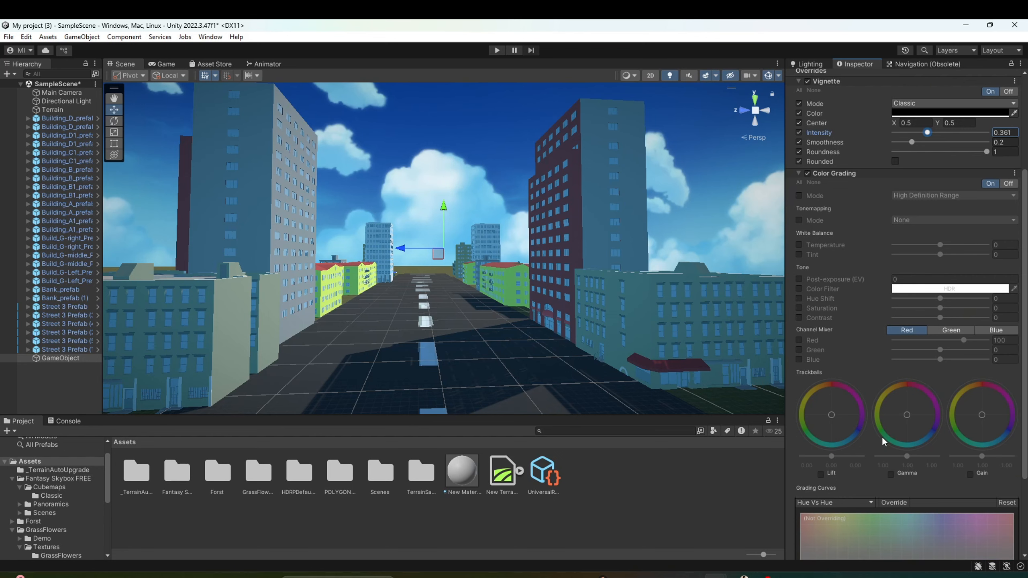
left_click(798, 340)
left_click(799, 350)
left_click(799, 359)
left_click_drag(962, 341, 949, 340)
Enable the Mode override of the Color Grading effect with High Definition Range.
scroll(857, 291, "up", 3)
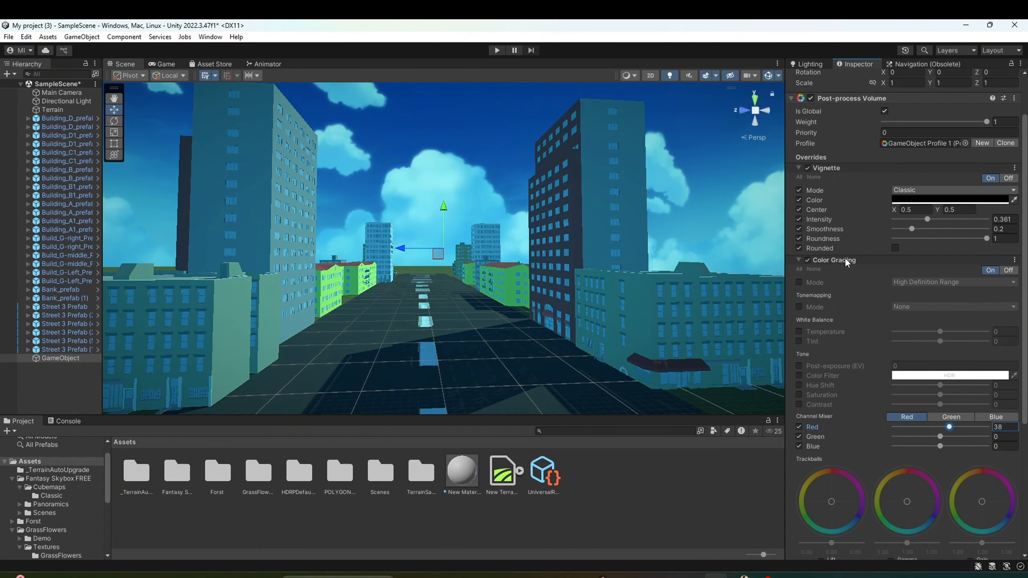
left_click(798, 282)
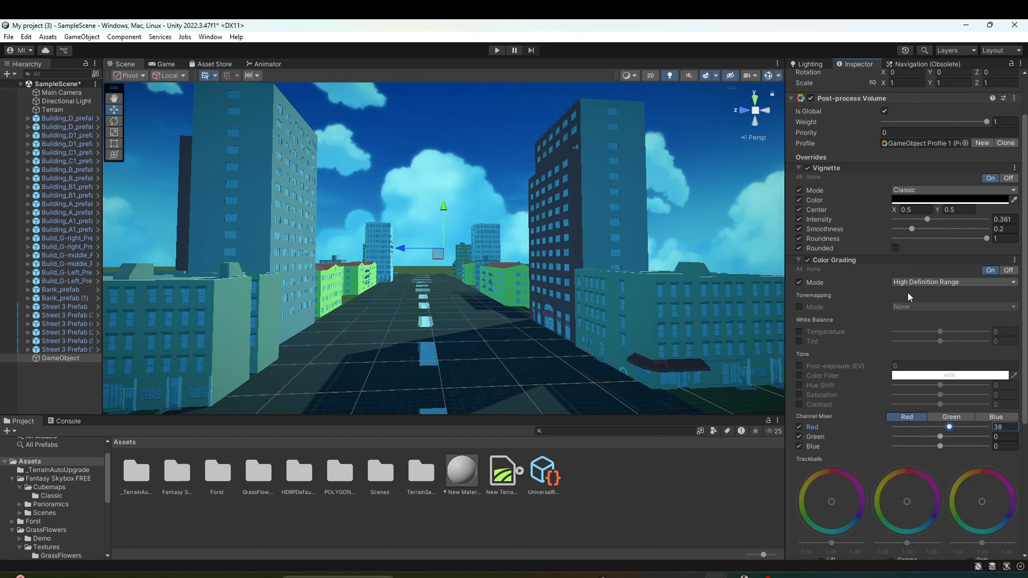
scroll(882, 283, "up", 1)
scroll(439, 312, "down", 3)
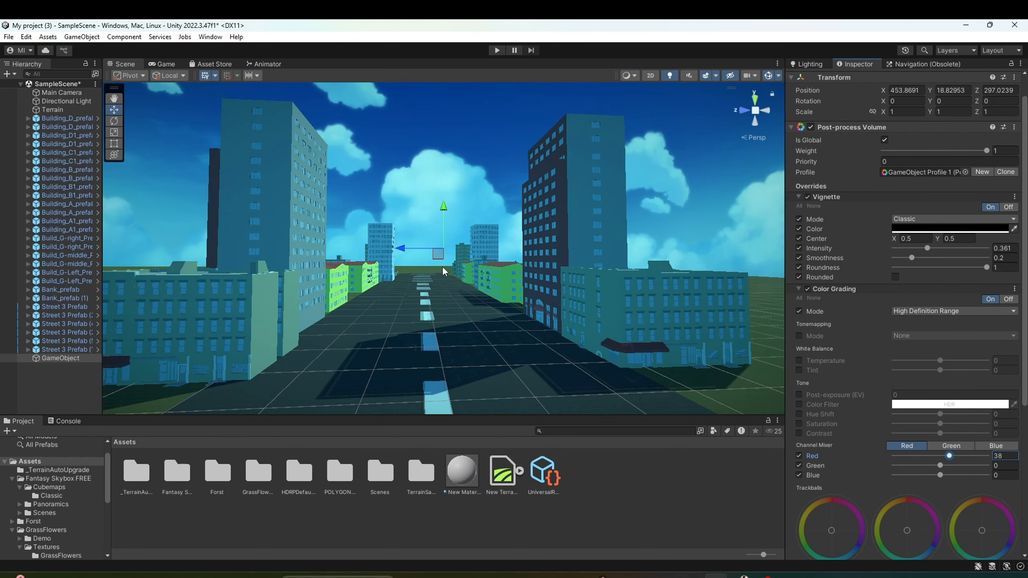
scroll(443, 270, "up", 4)
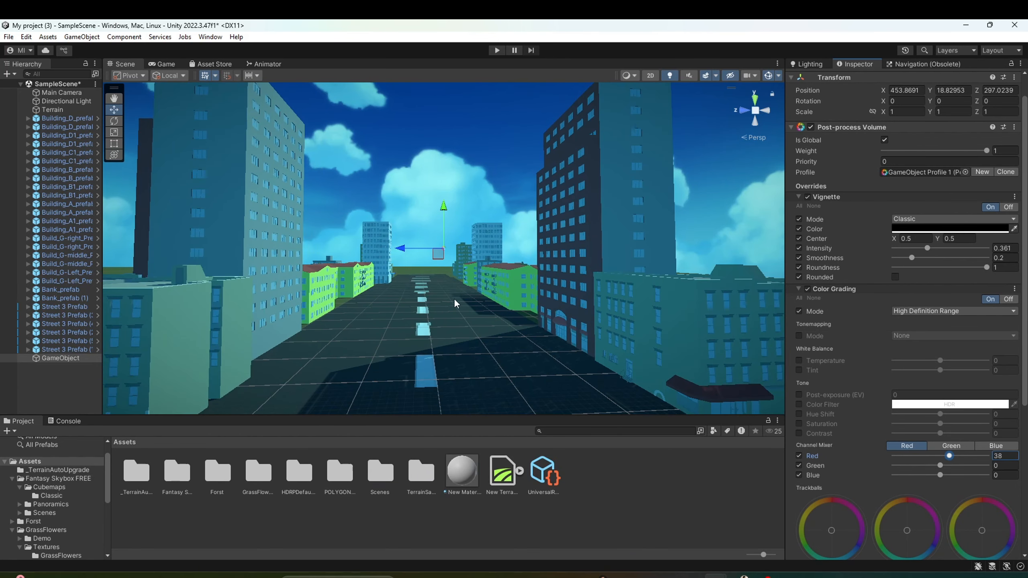
scroll(822, 269, "up", 1)
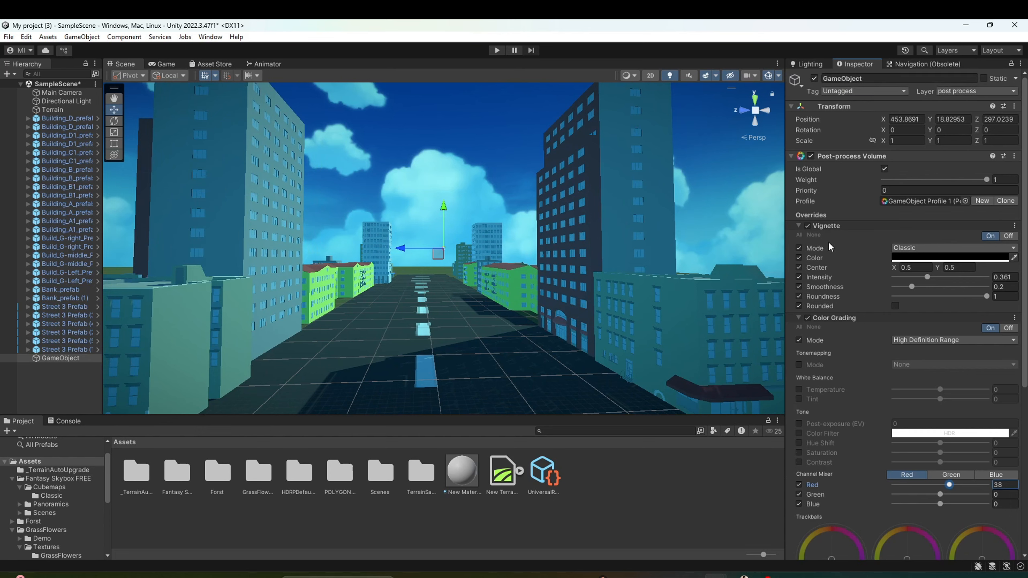
Add a Bloom effect to the GameObject's Post-process Volume and enable all of its overrides.
scroll(897, 436, "down", 7)
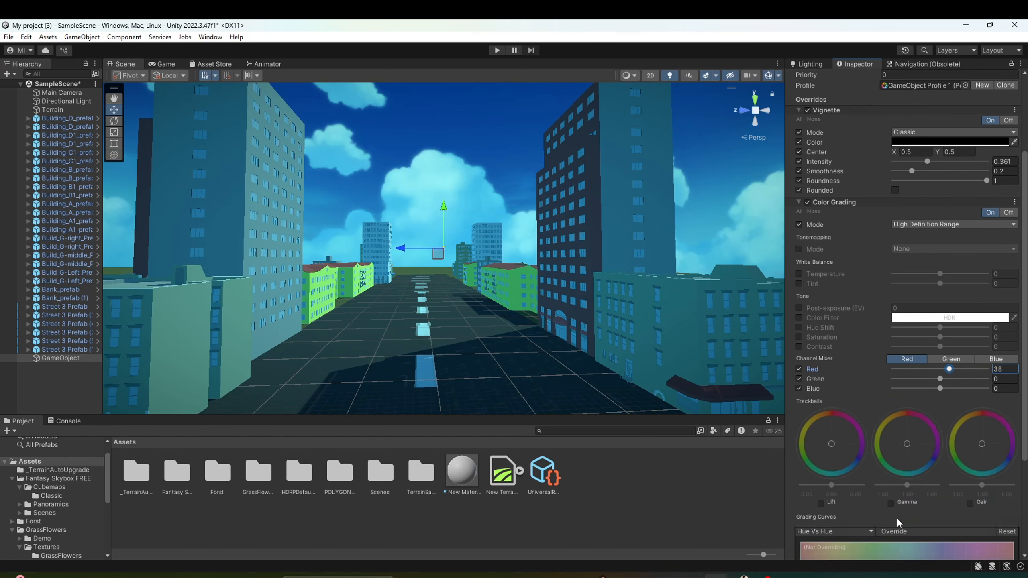
scroll(849, 487, "down", 2)
left_click(906, 524)
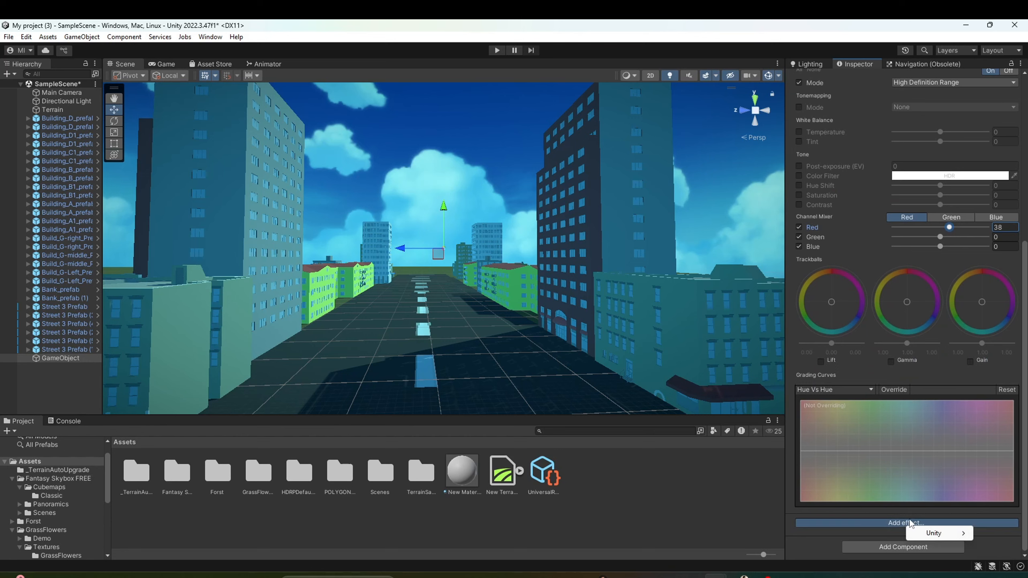
mouse_move(941, 533)
left_click(821, 486)
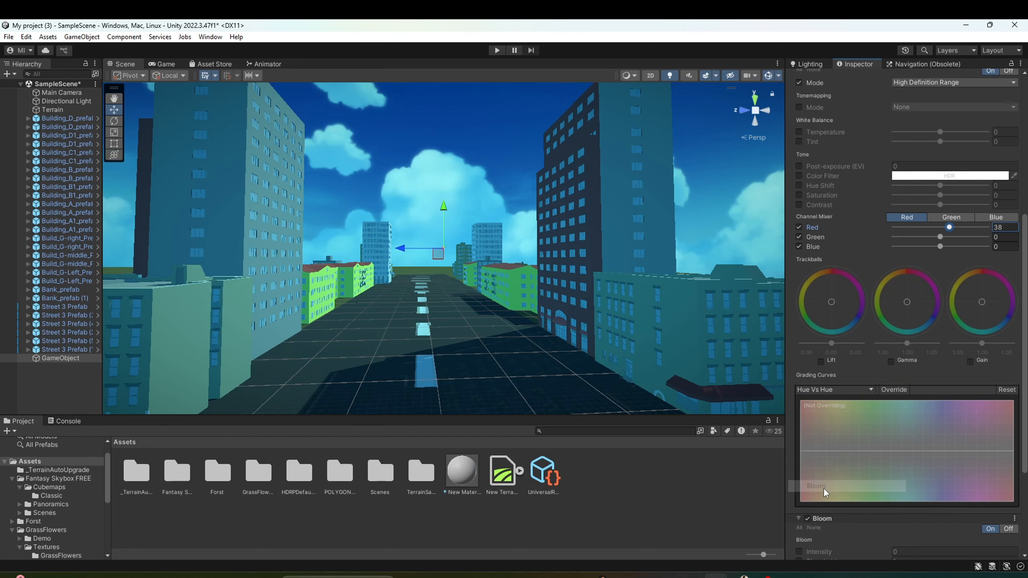
scroll(912, 494, "down", 4)
scroll(912, 494, "down", 1)
left_click(799, 381)
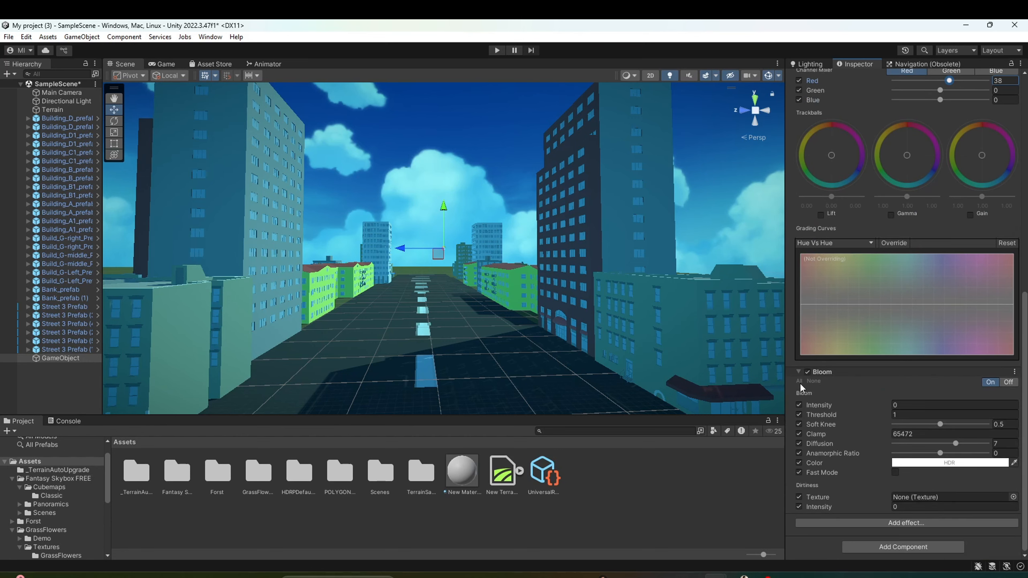
Set the Bloom effect's Intensity to 2.2.
left_click_drag(886, 406, 938, 403)
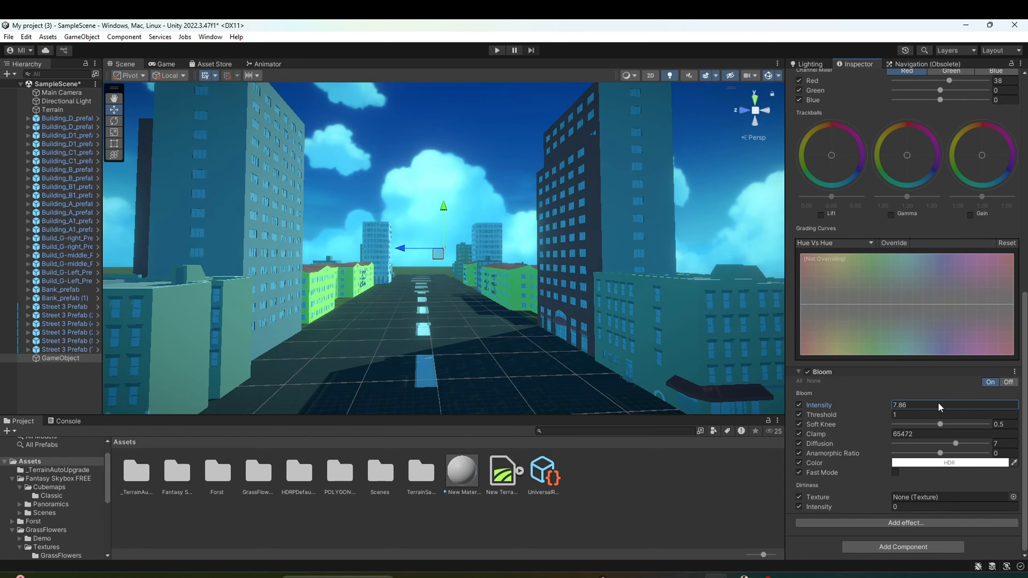
key("BackSpace")
key("BackSpace")
key("BackSpace")
type("2.2")
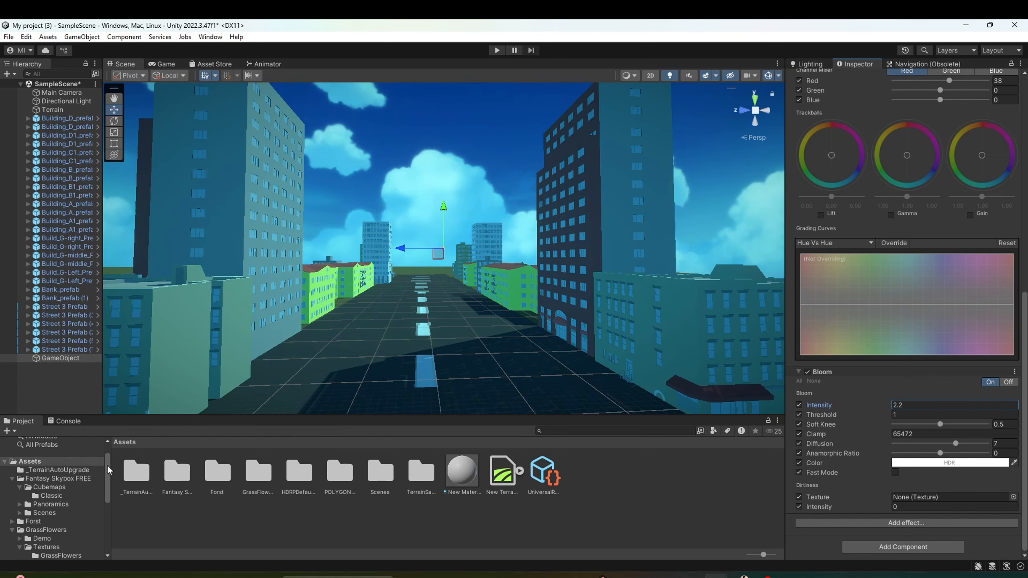
scroll(315, 356, "up", 3)
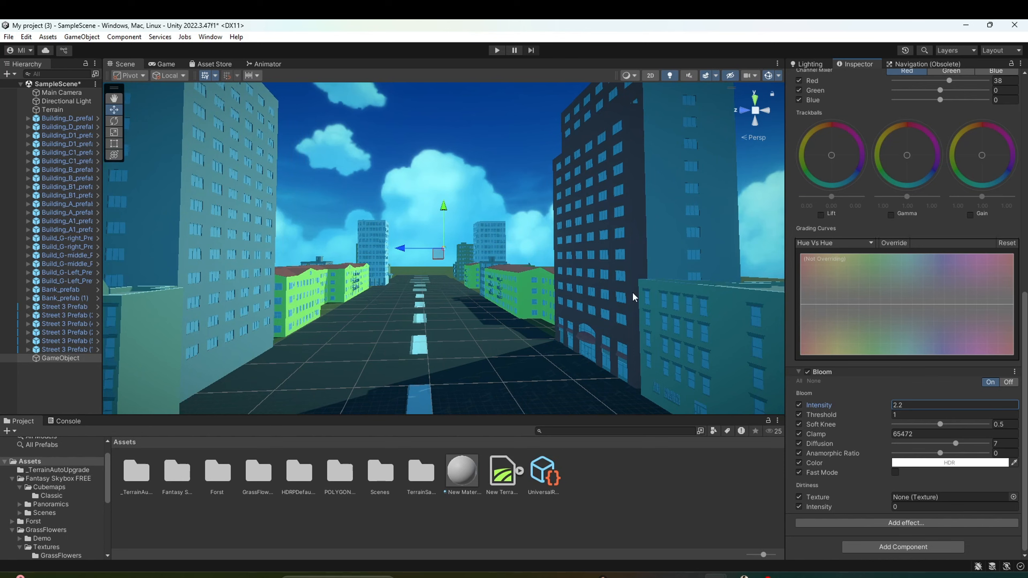
Lower Red in the Color Grading effect's Channel Mixer to 3 and disable the Red override.
scroll(863, 182, "up", 3)
mouse_move(948, 167)
left_mouse_down()
mouse_move(929, 170)
mouse_move(941, 169)
left_mouse_up()
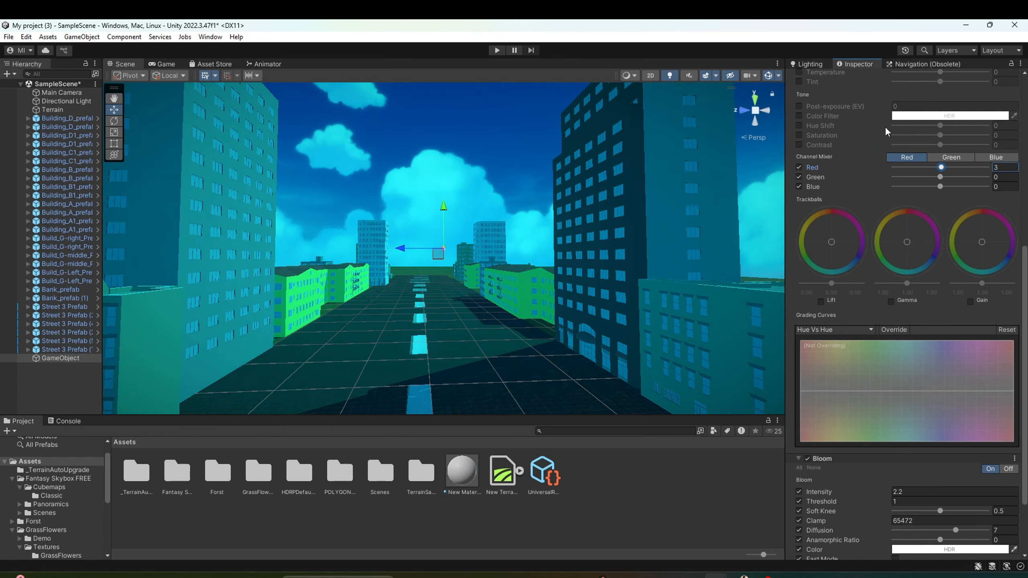
left_click(798, 167)
scroll(830, 189, "up", 2)
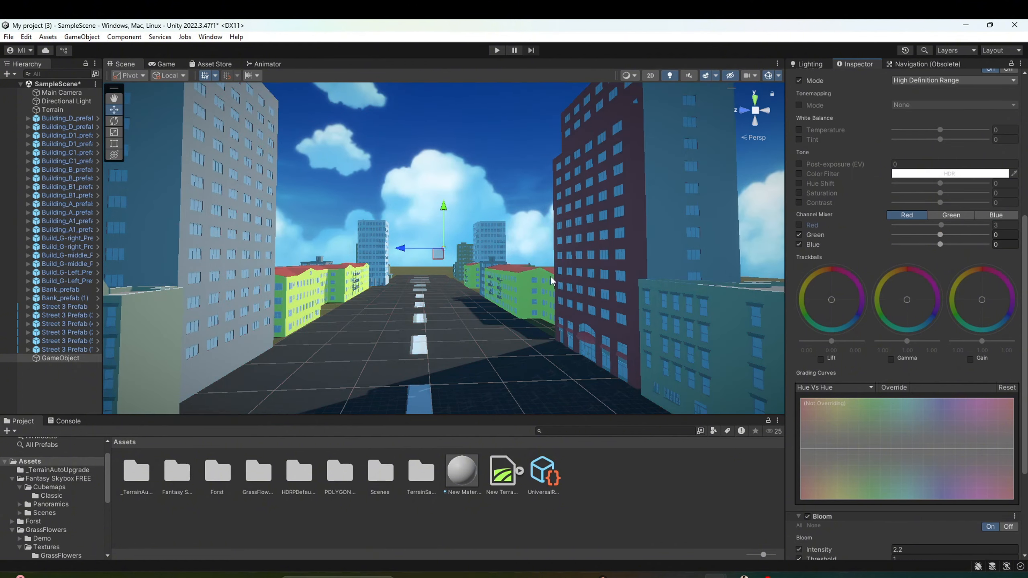
left_click_drag(400, 283, 421, 308, "alt")
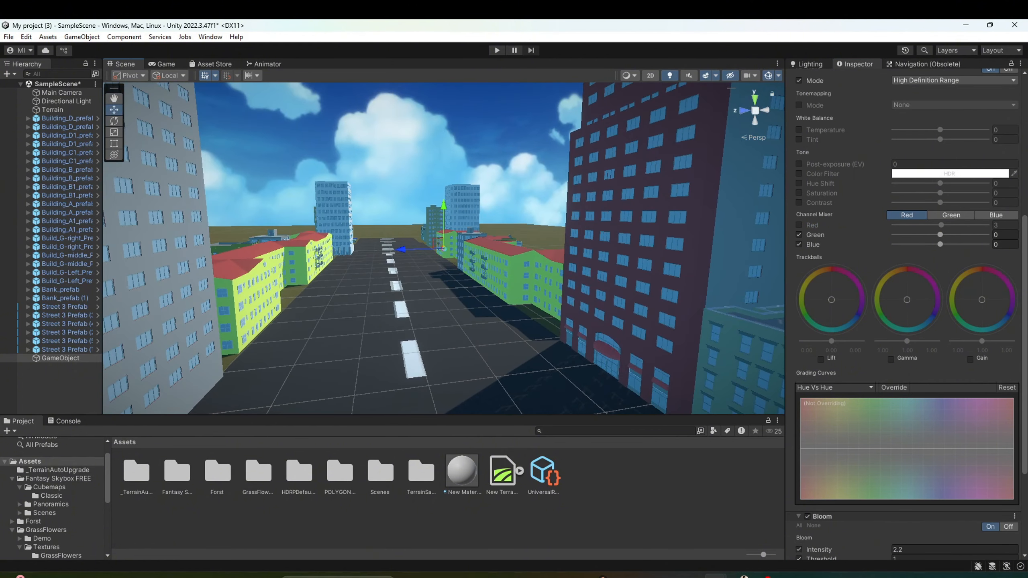